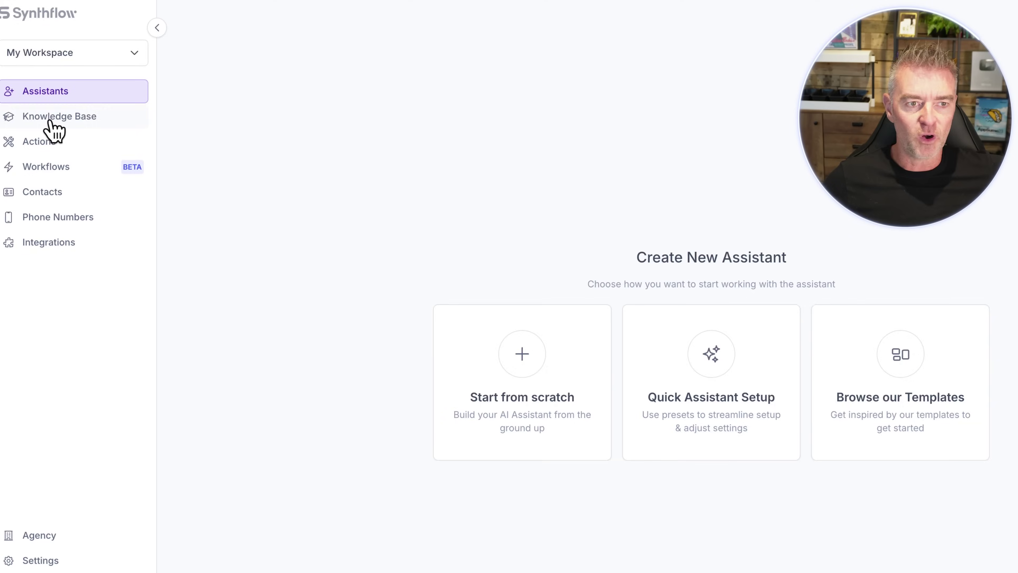
# Step: Open the Knowledge Base page and start creating a new knowledge base
pyautogui.click(50, 120)
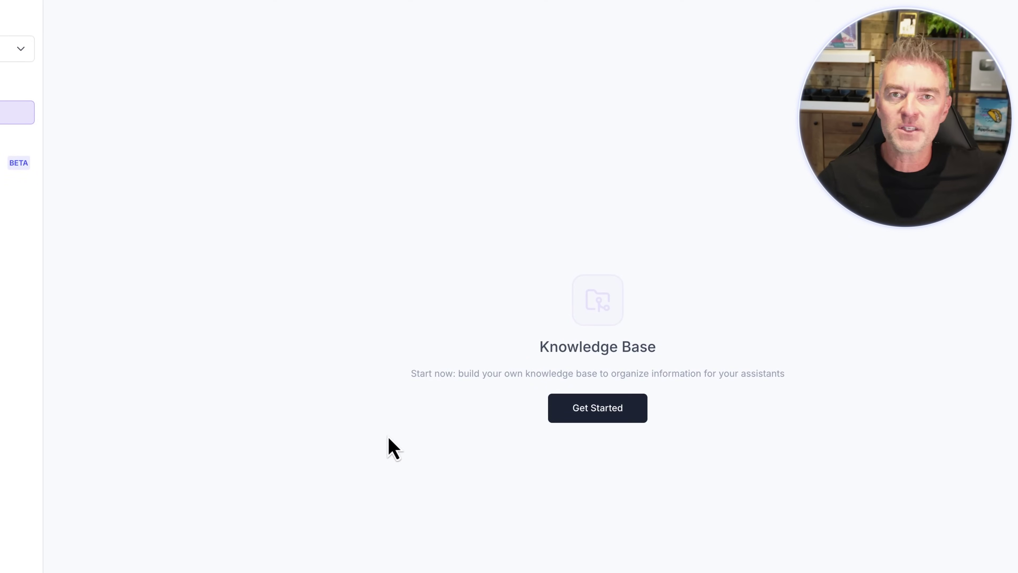
pyautogui.click(573, 411)
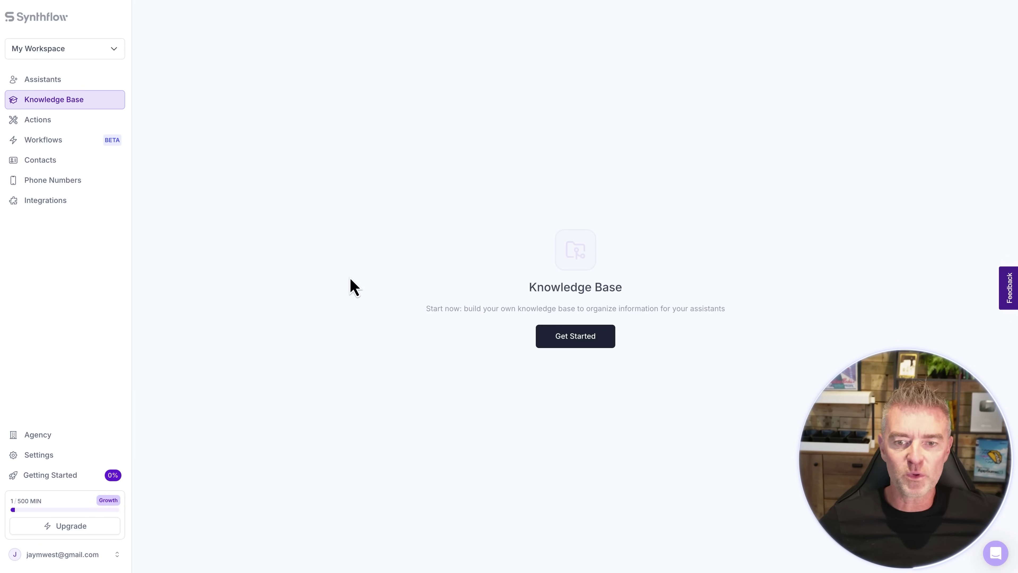
pyautogui.click(72, 125)
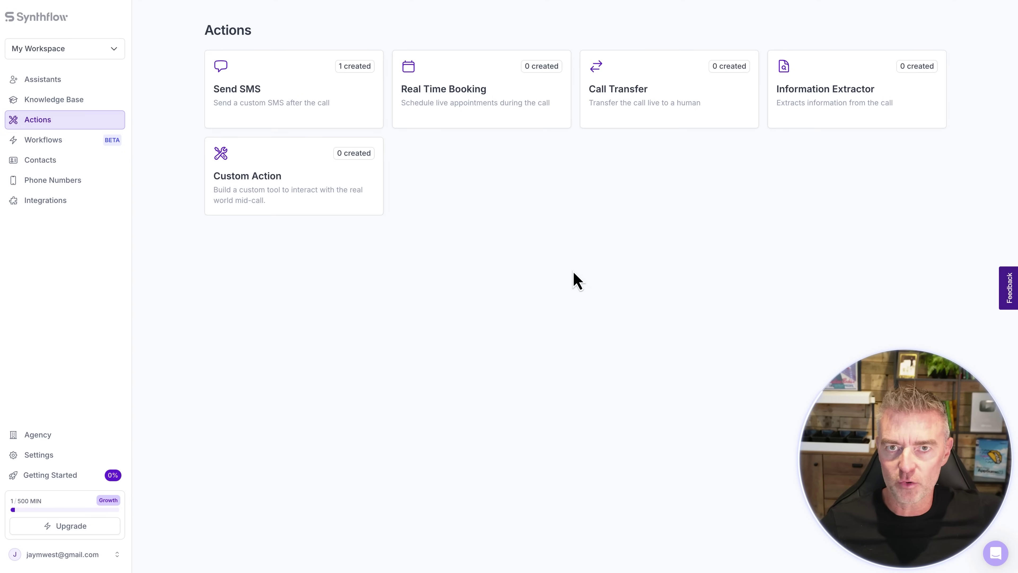
pyautogui.click(233, 88)
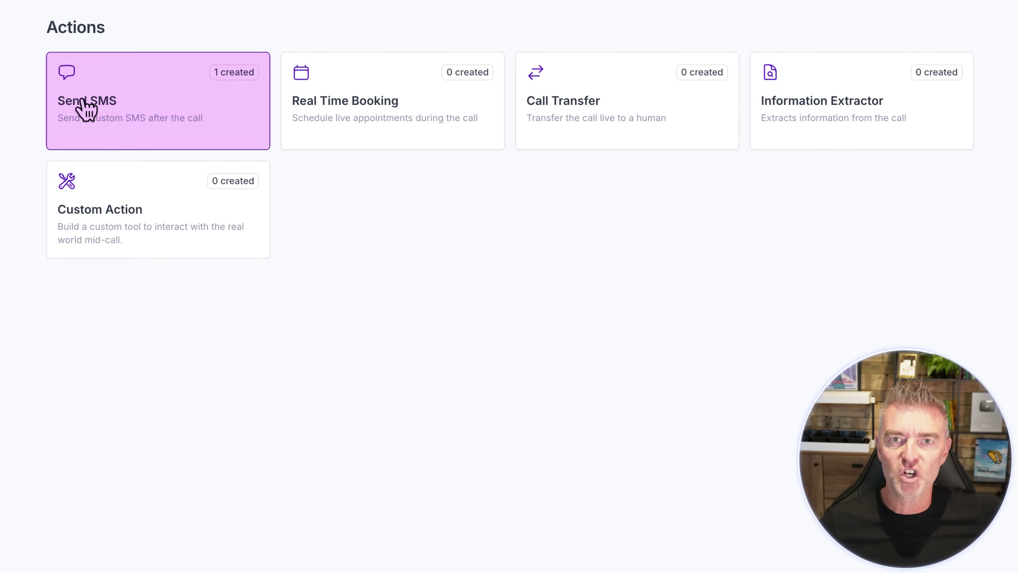
pyautogui.click(399, 124)
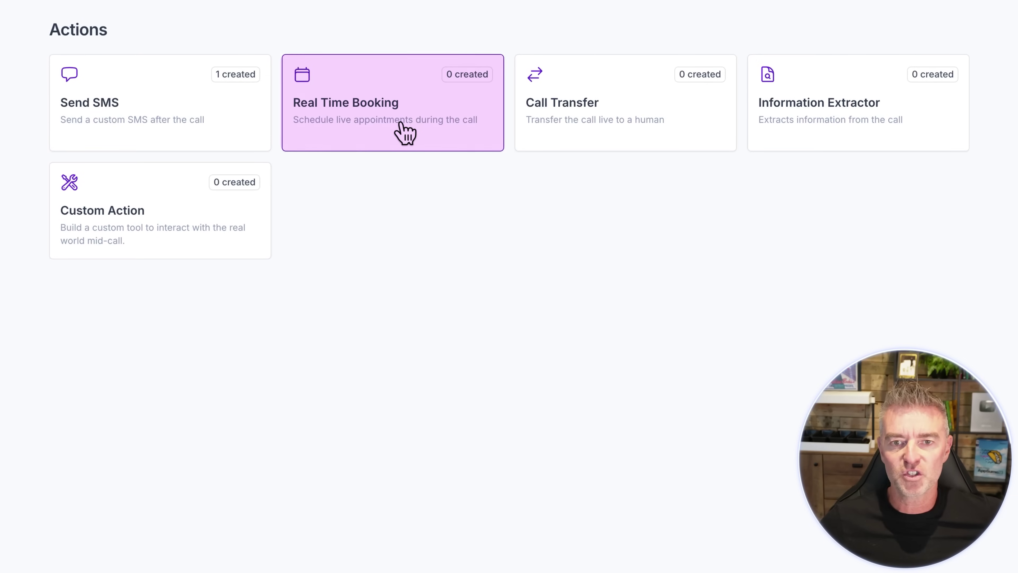
pyautogui.click(627, 114)
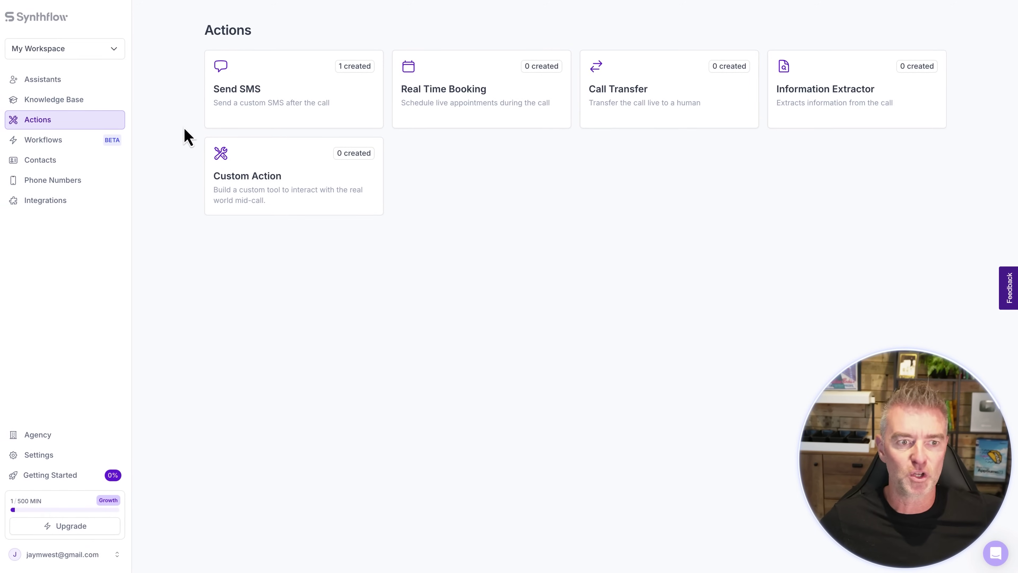
# Step: Start buying a phone number and check available countries, then cancel and return to the workspace
pyautogui.click(50, 160)
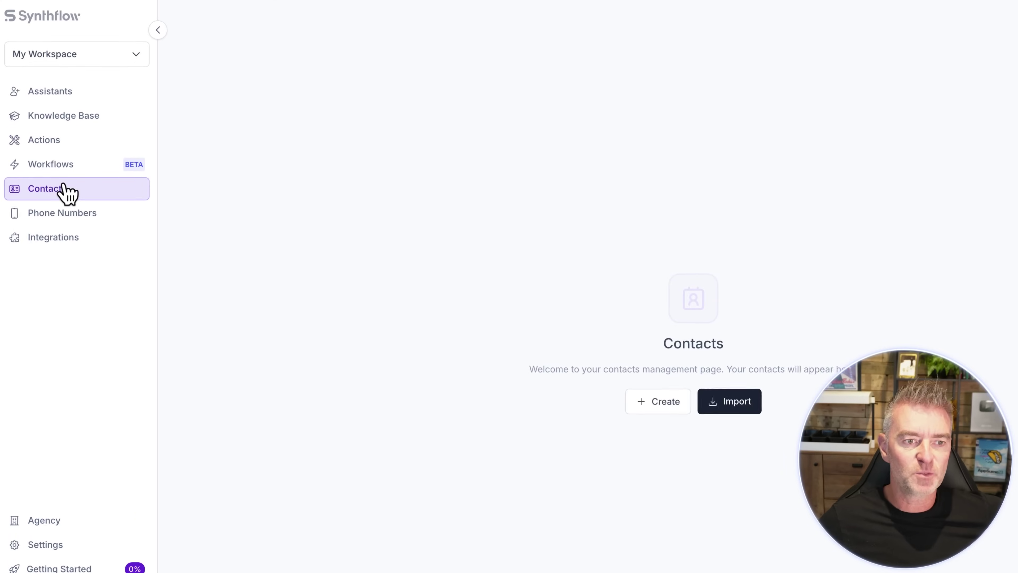
pyautogui.click(64, 214)
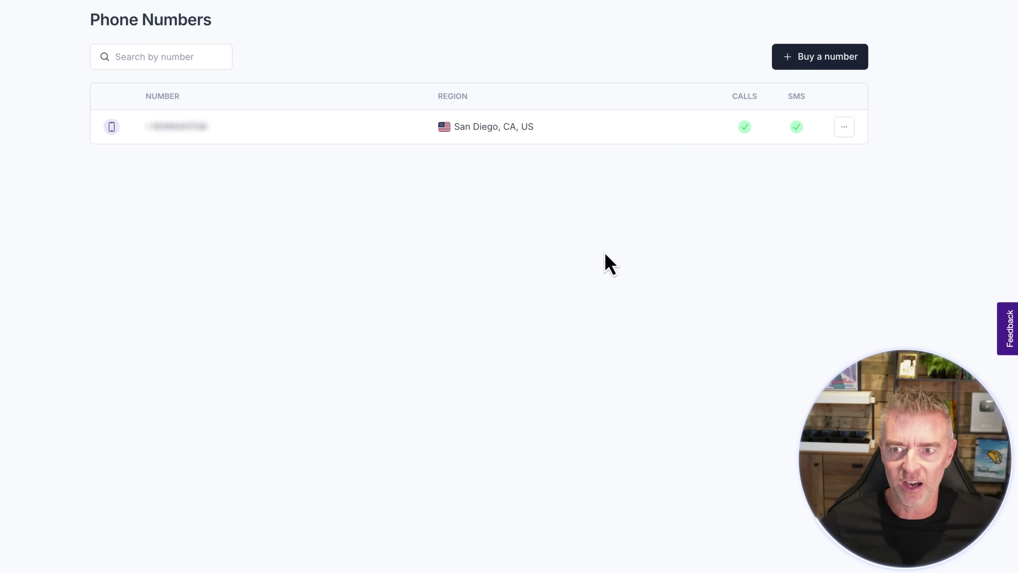
pyautogui.click(803, 60)
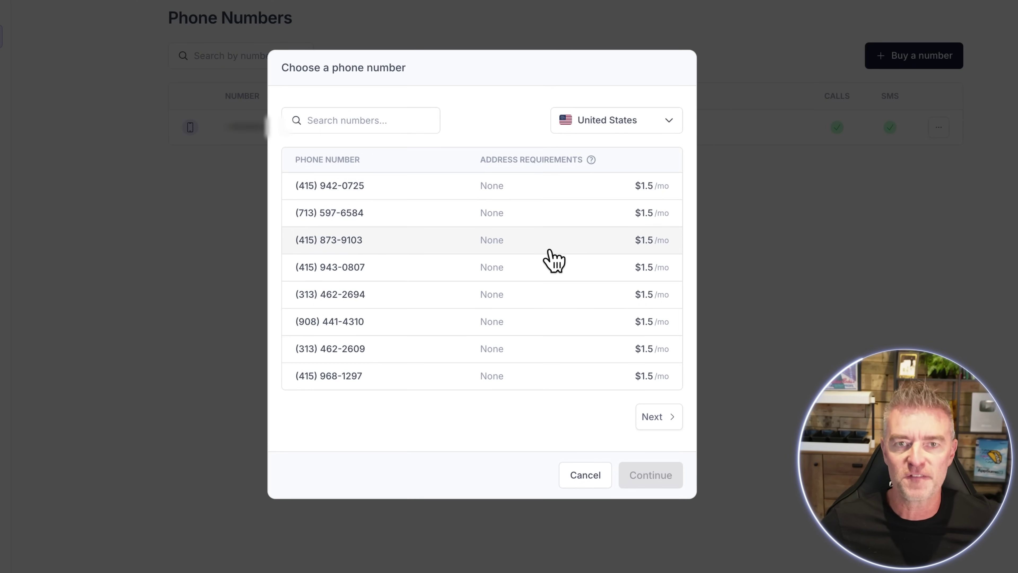
pyautogui.click(674, 122)
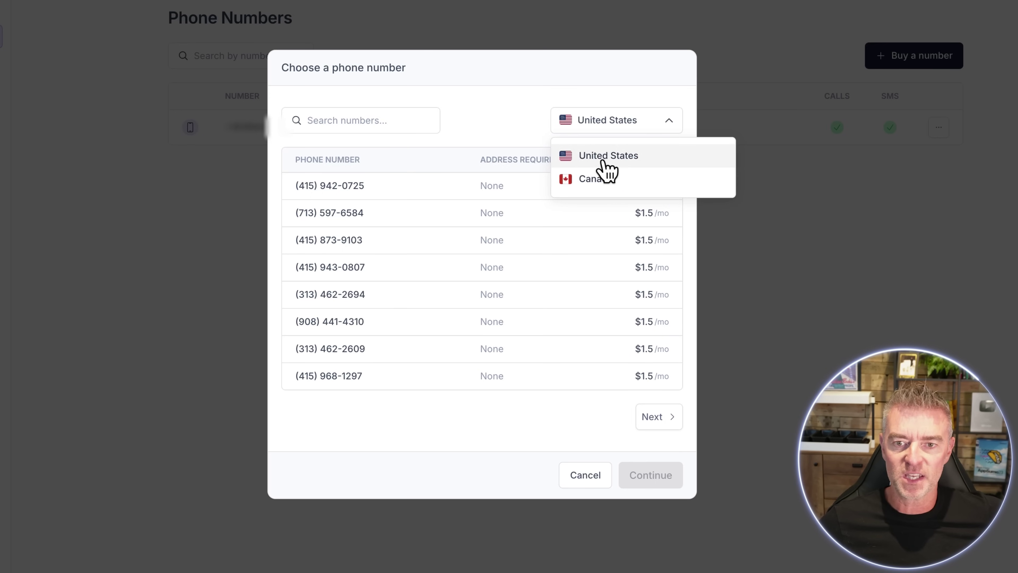
pyautogui.click(585, 481)
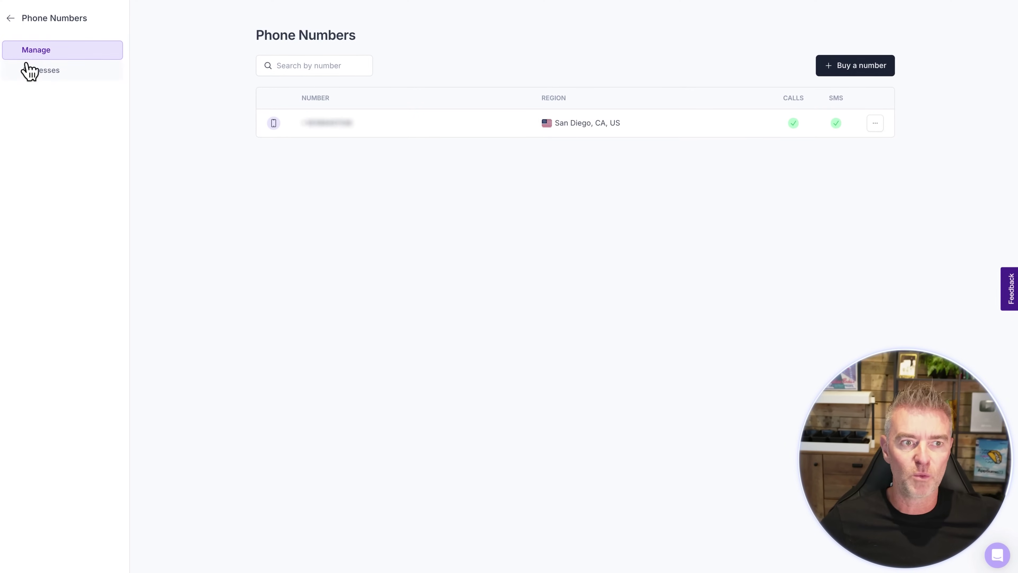
pyautogui.click(9, 17)
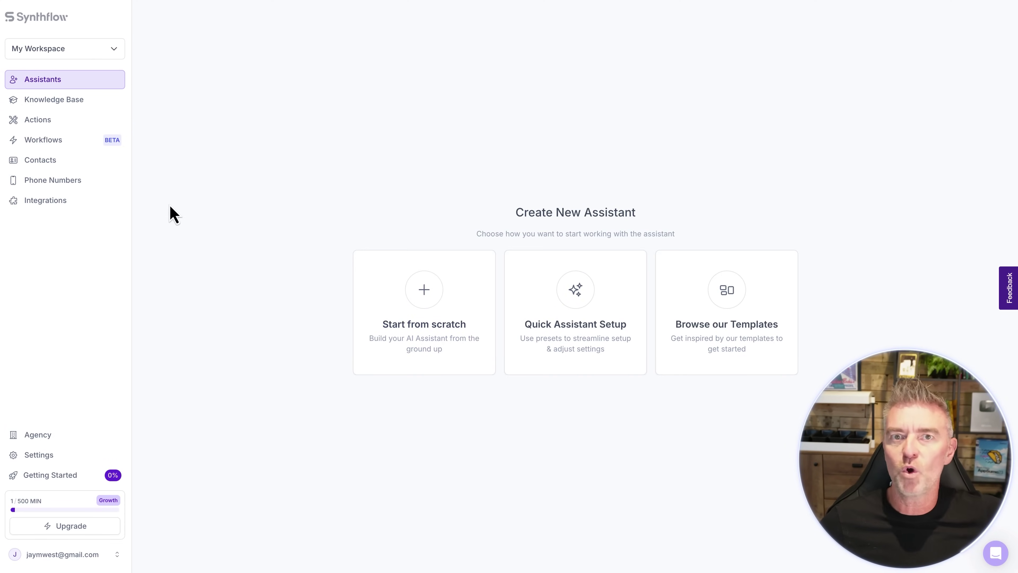
# Step: Browse the Integrations page's third-party connections such as Twilio, ElevenLabs, Zapier and HubSpot
pyautogui.click(51, 213)
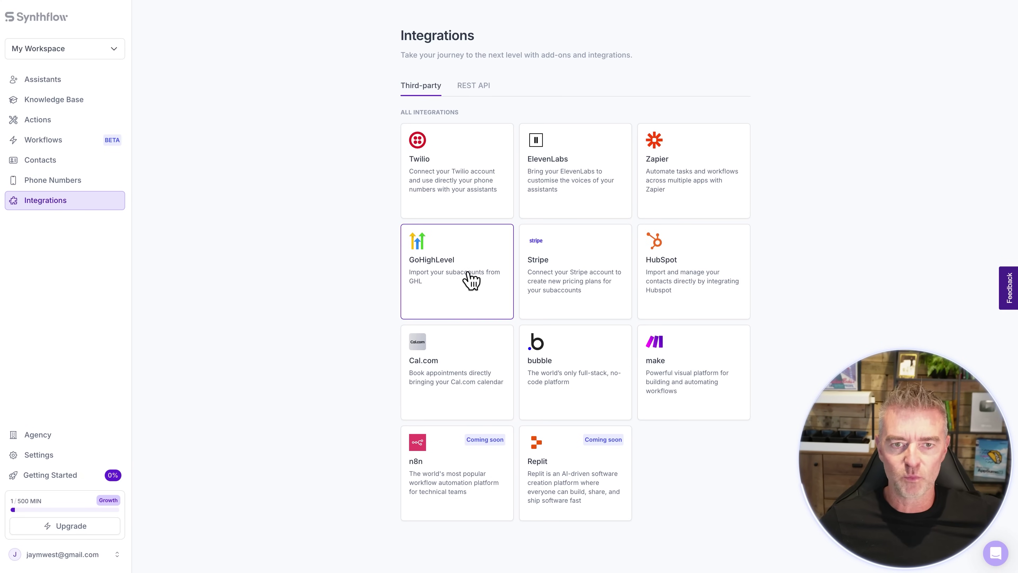
pyautogui.scroll(-1, 466, 279)
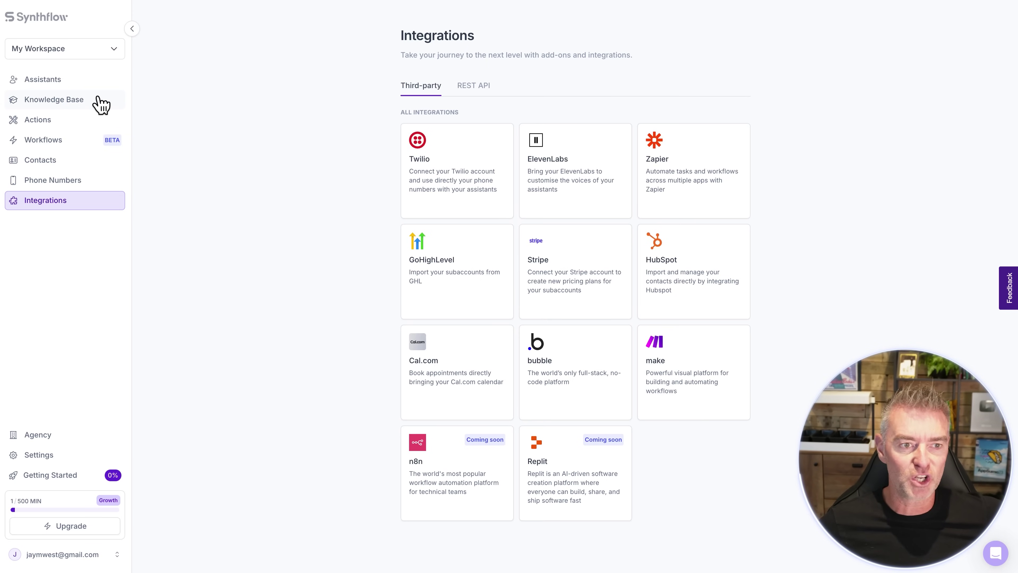
# Step: Browse assistant templates filtered by Inbound, Real Estate, Recruitment and Car Dealership, then close the gallery
pyautogui.click(49, 82)
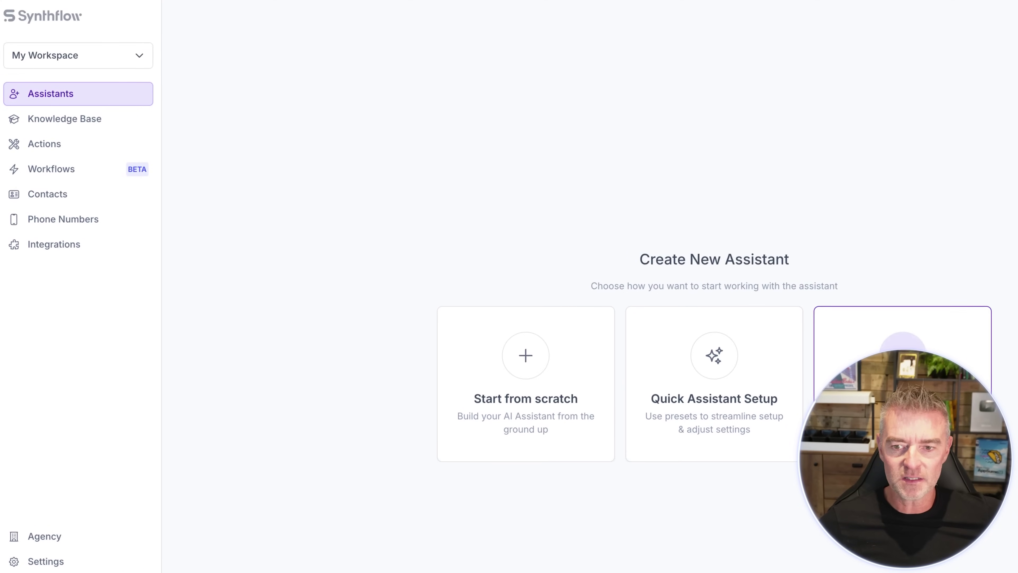
pyautogui.click(903, 355)
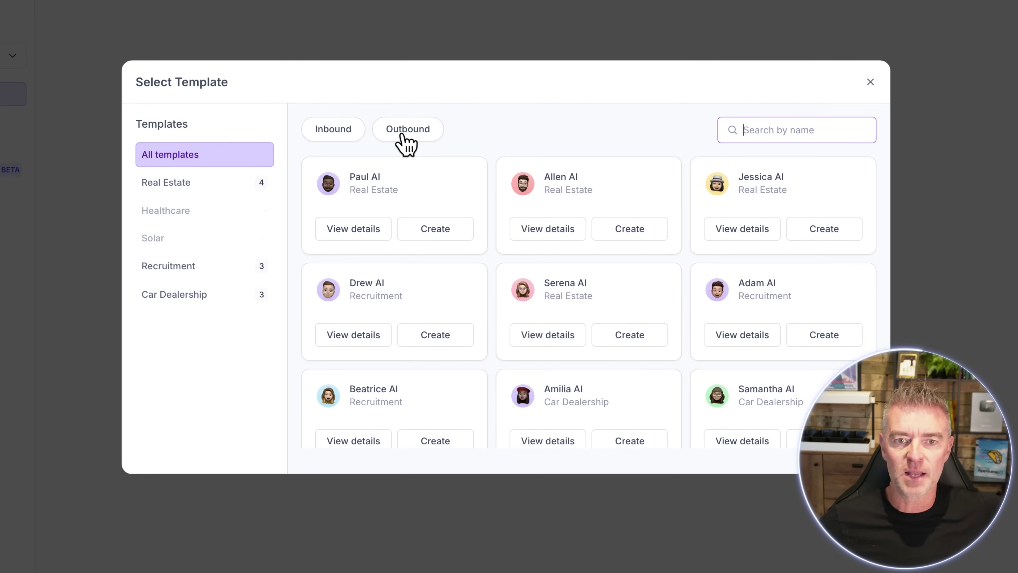
pyautogui.click(341, 130)
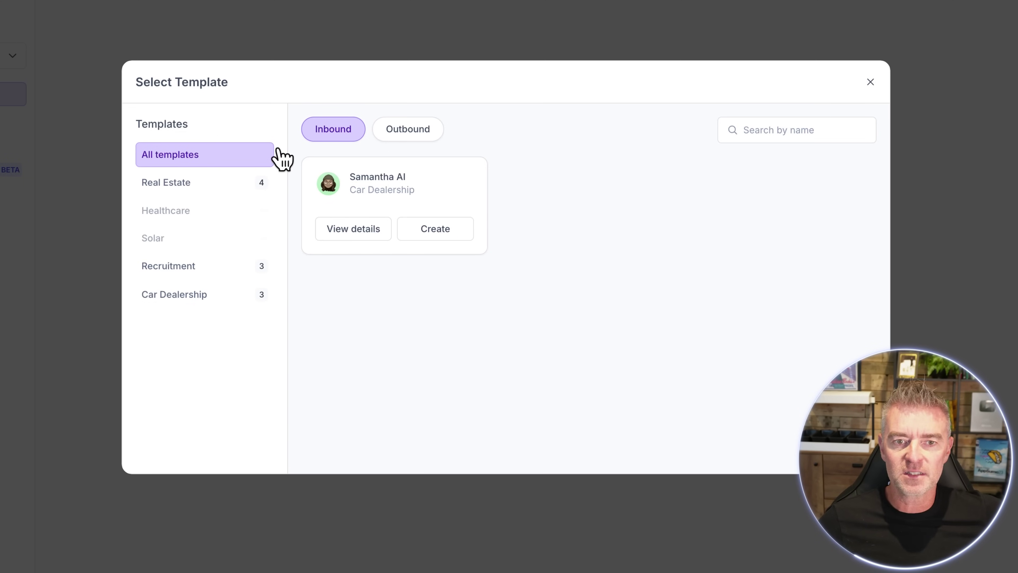
pyautogui.click(170, 181)
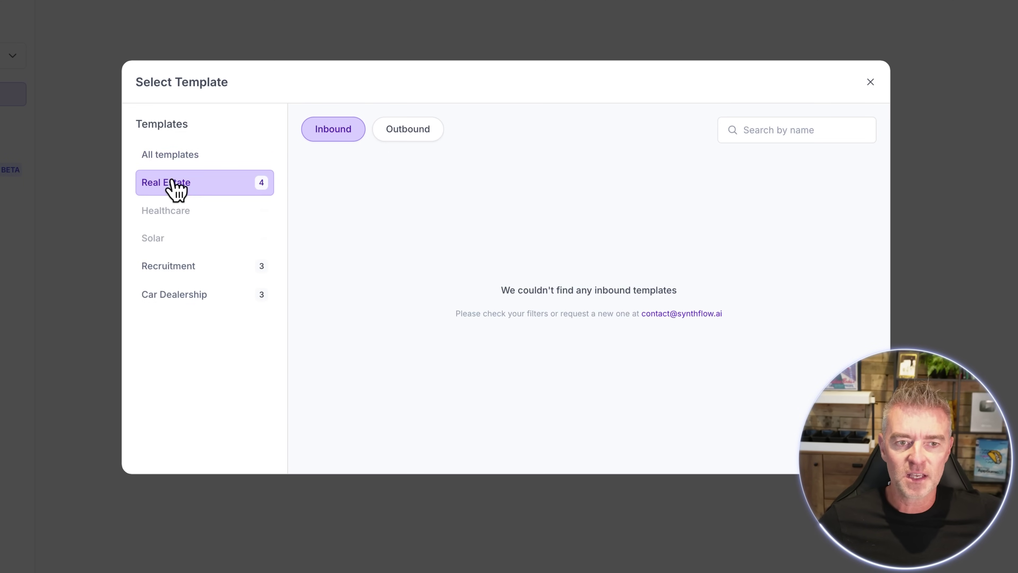
pyautogui.click(158, 266)
pyautogui.click(165, 294)
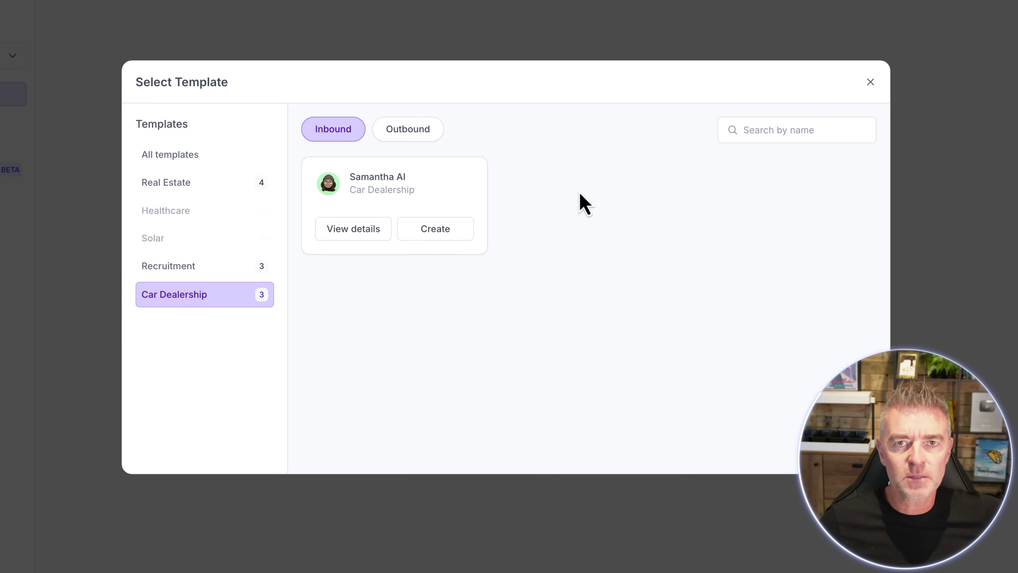
pyautogui.click(870, 83)
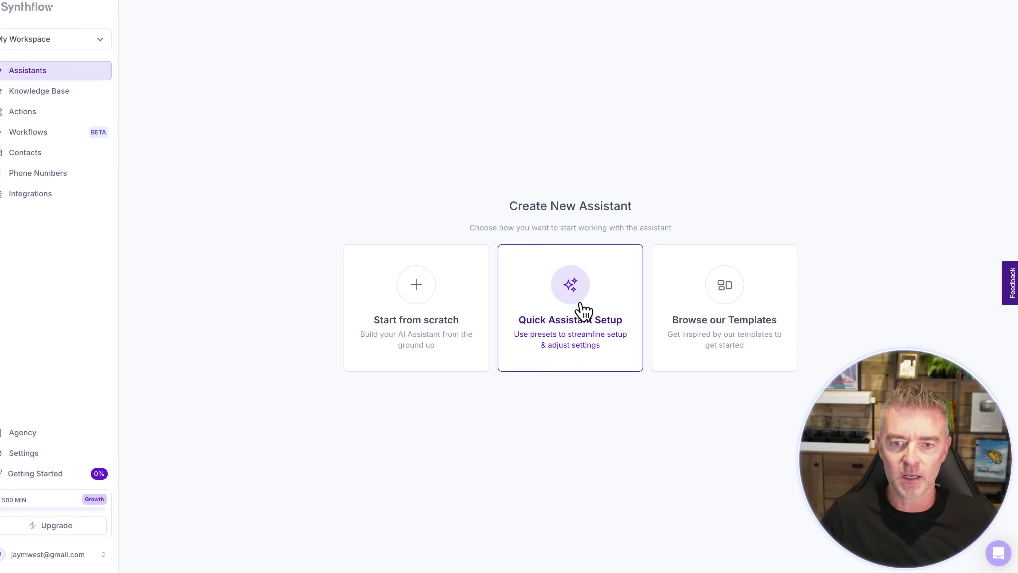
# Step: Create a new outbound-type assistant, named My Outbound Assistant
pyautogui.click(457, 304)
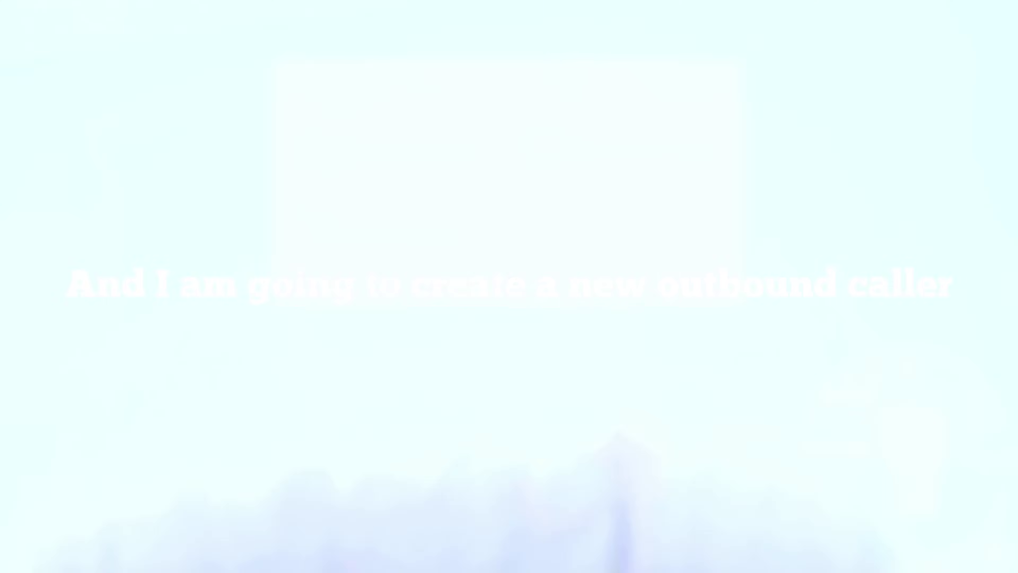
pyautogui.click(323, 161)
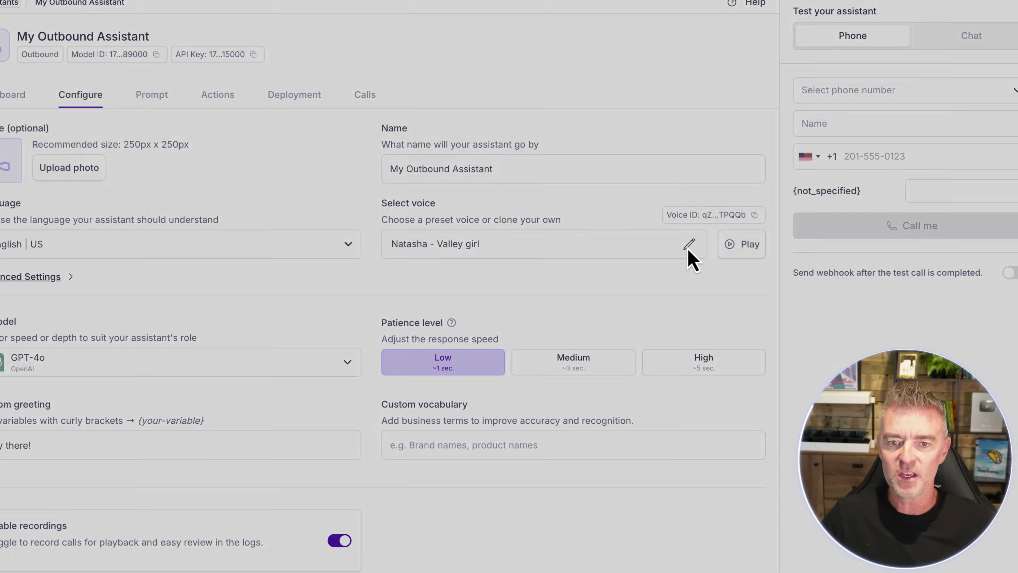
# Step: Browse the voice library, previewing the Alice preset and checking the Custom Voices list
pyautogui.click(651, 258)
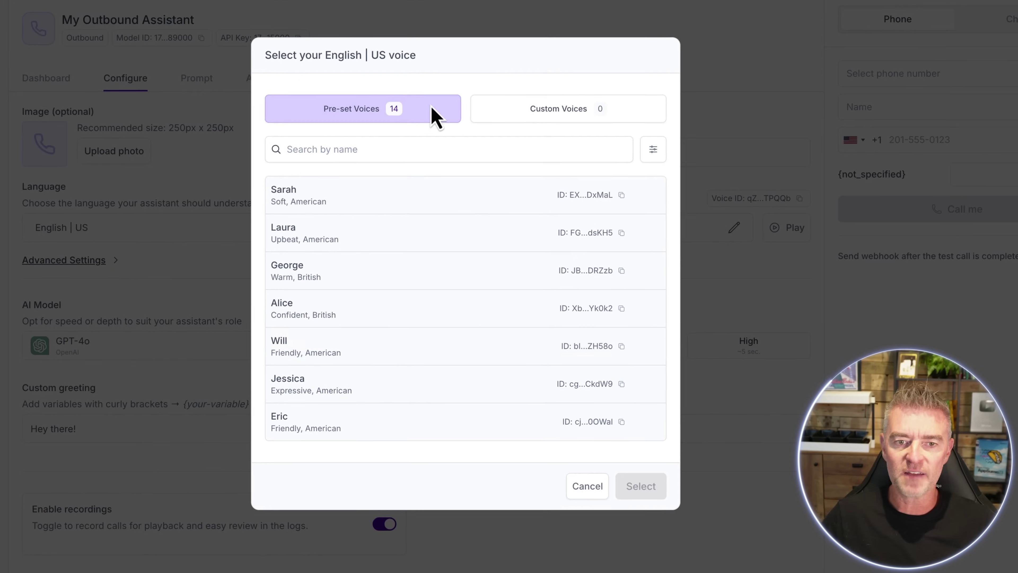
pyautogui.scroll(-6, 373, 357)
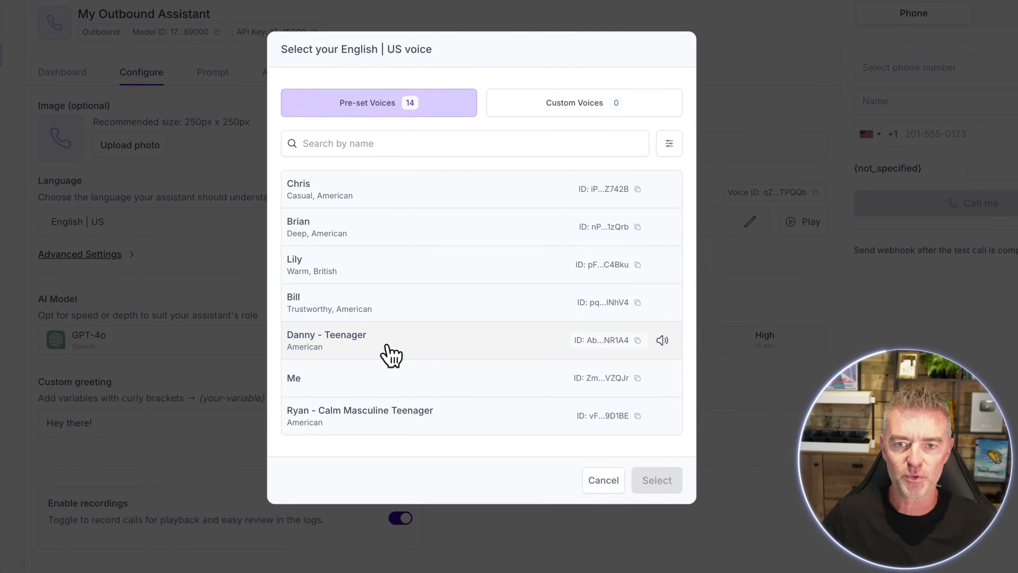
pyautogui.scroll(6, 391, 355)
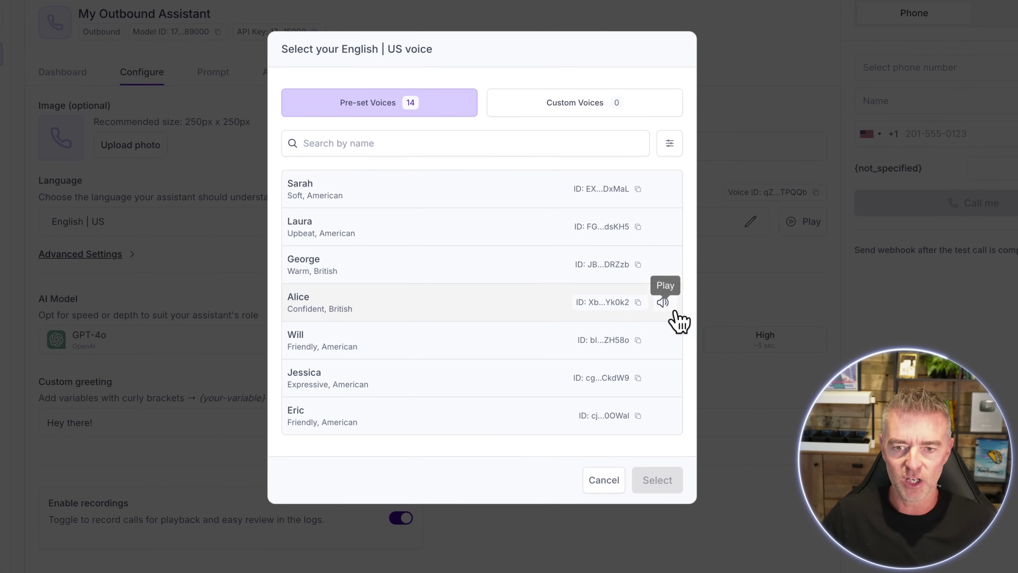
pyautogui.click(663, 302)
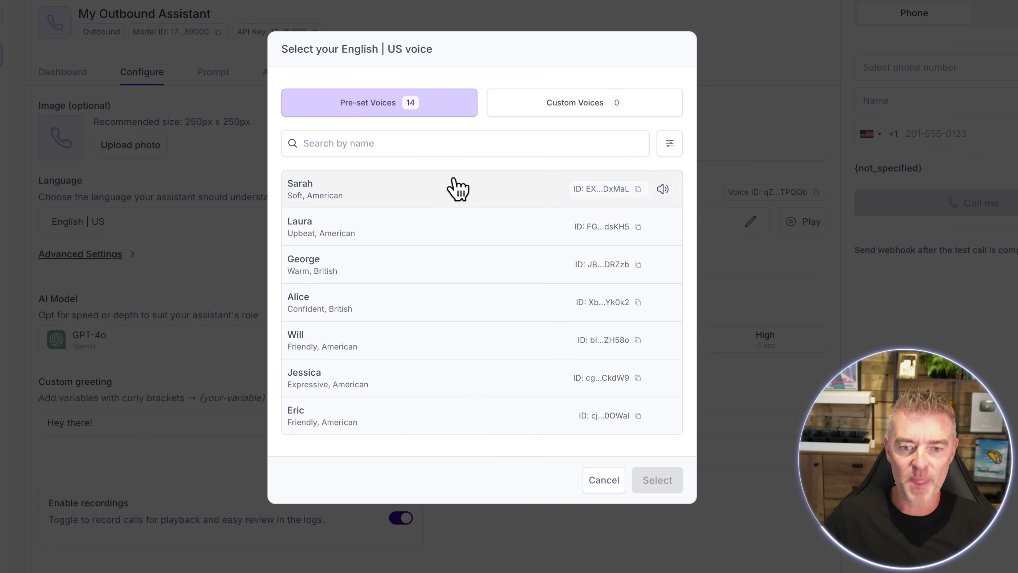
pyautogui.scroll(-3, 457, 187)
pyautogui.click(561, 104)
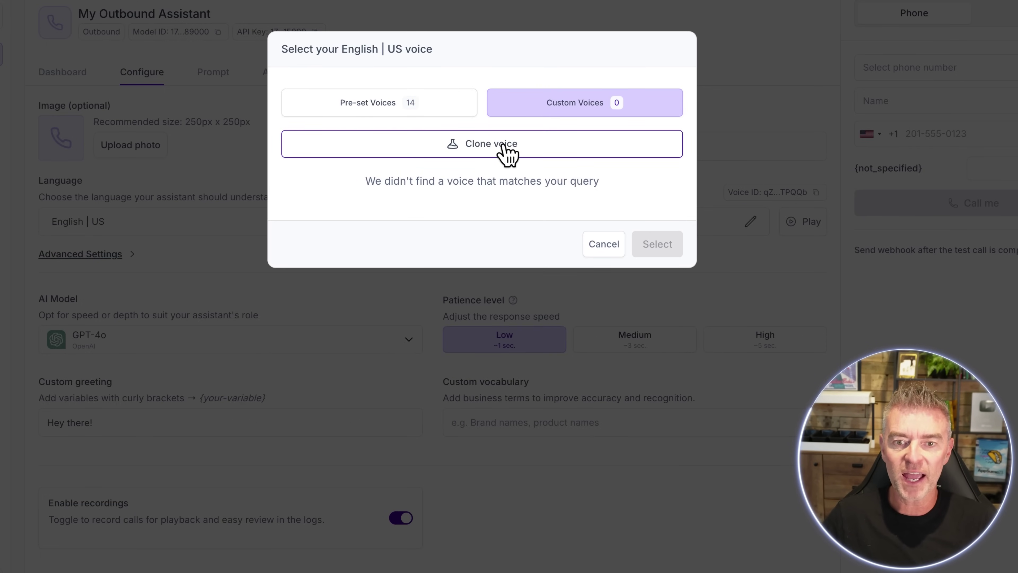
pyautogui.click(423, 107)
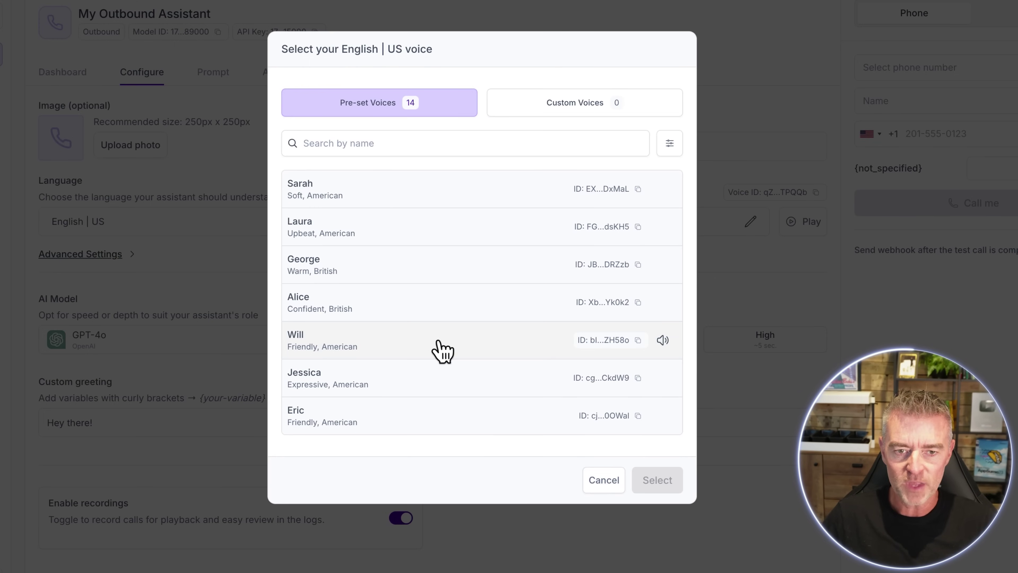
pyautogui.scroll(-5, 443, 348)
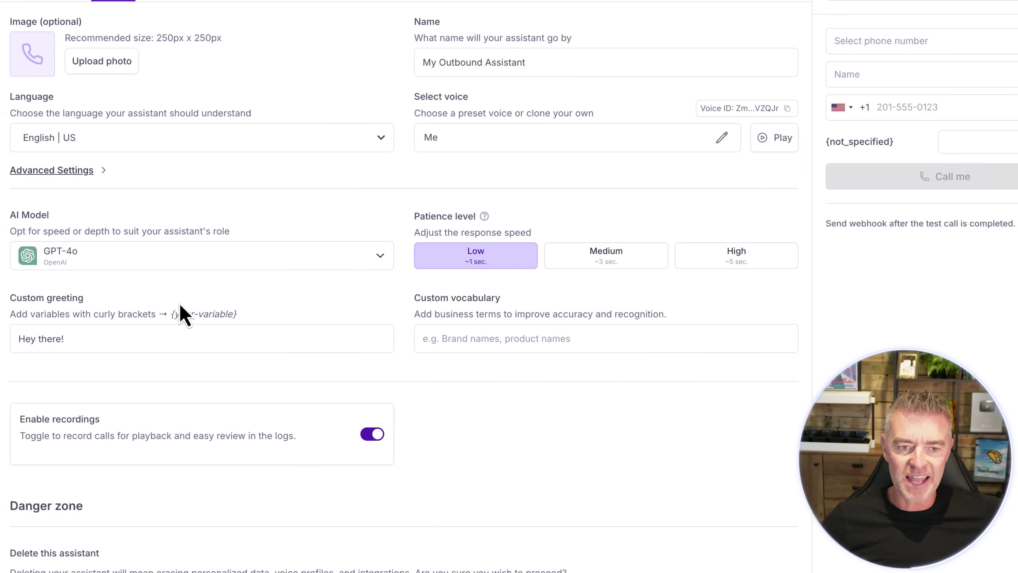
pyautogui.click(105, 261)
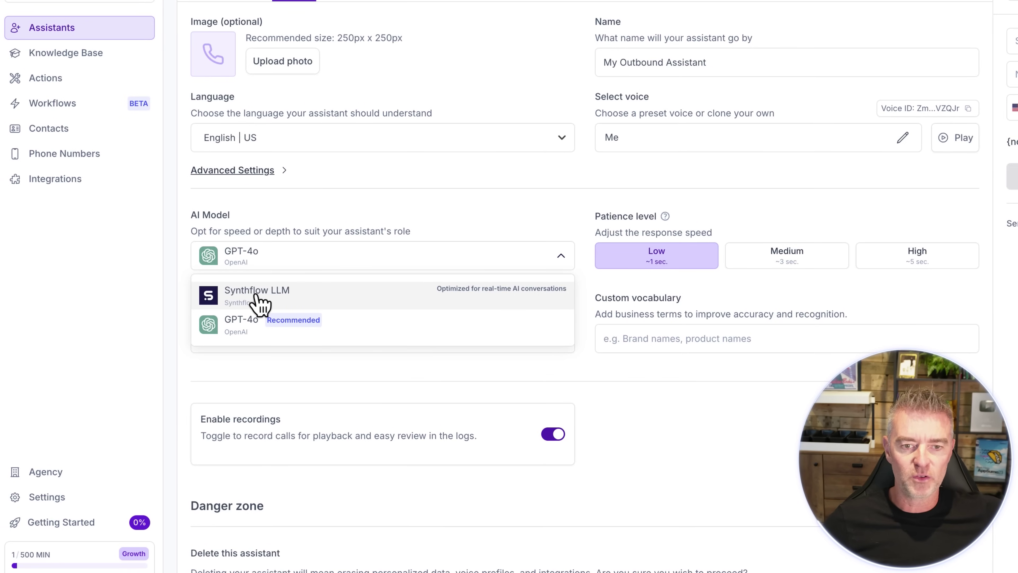
pyautogui.click(246, 325)
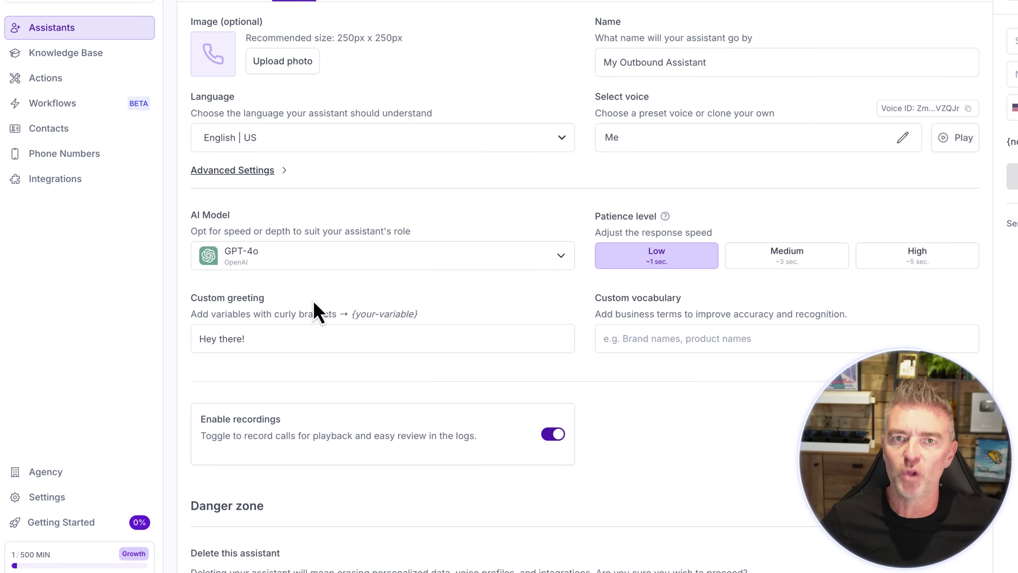
pyautogui.scroll(-2, 286, 321)
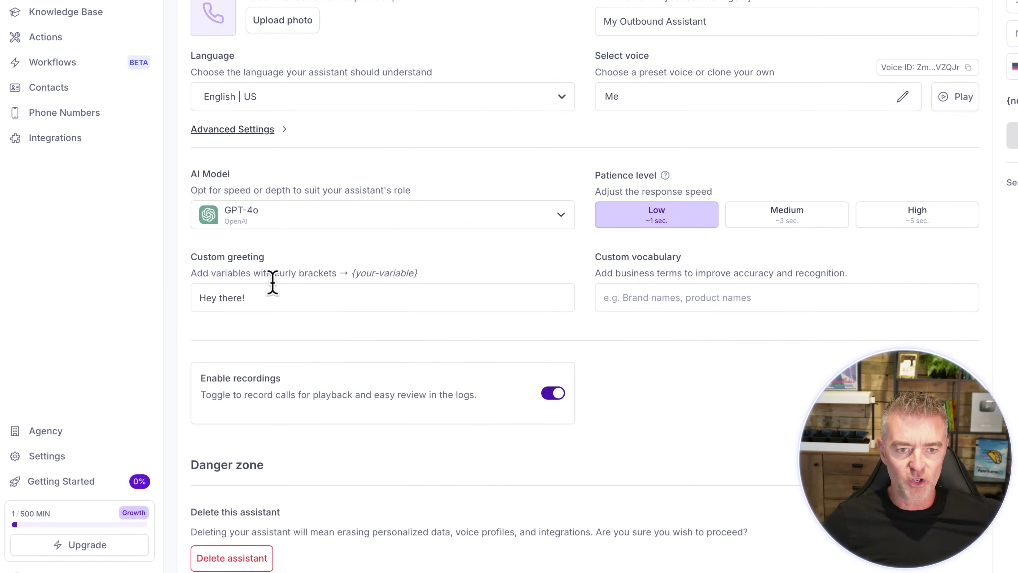
pyautogui.scroll(-1, 273, 282)
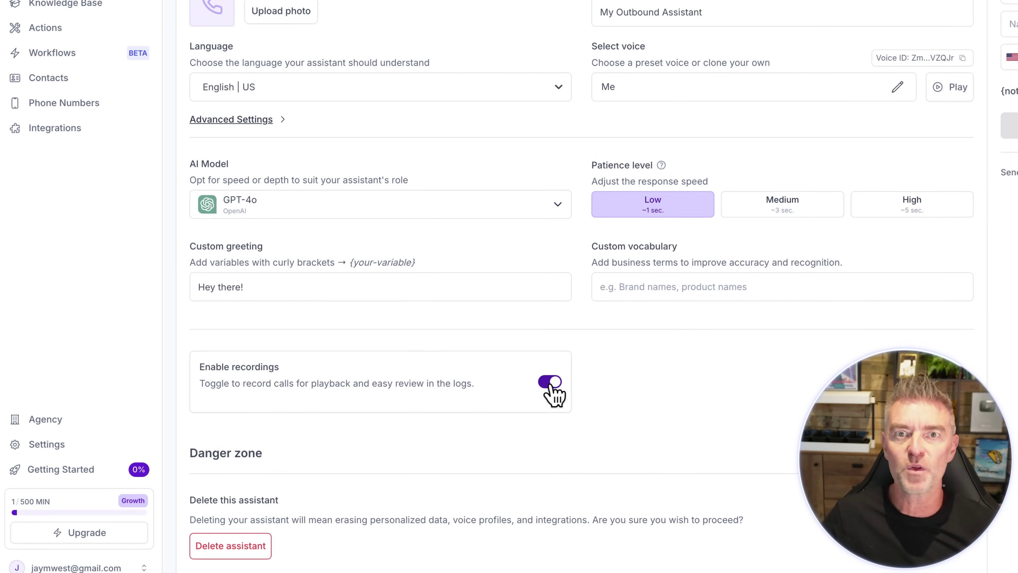
# Step: Select the account's phone number to place the test call
pyautogui.scroll(2, 348, 266)
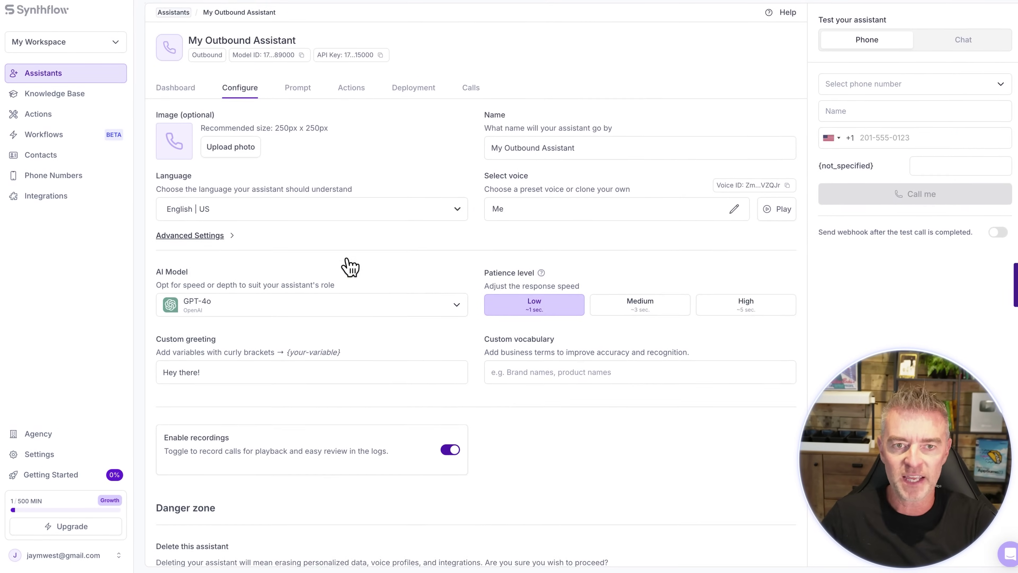
pyautogui.scroll(-2, 348, 271)
pyautogui.scroll(2, 642, 201)
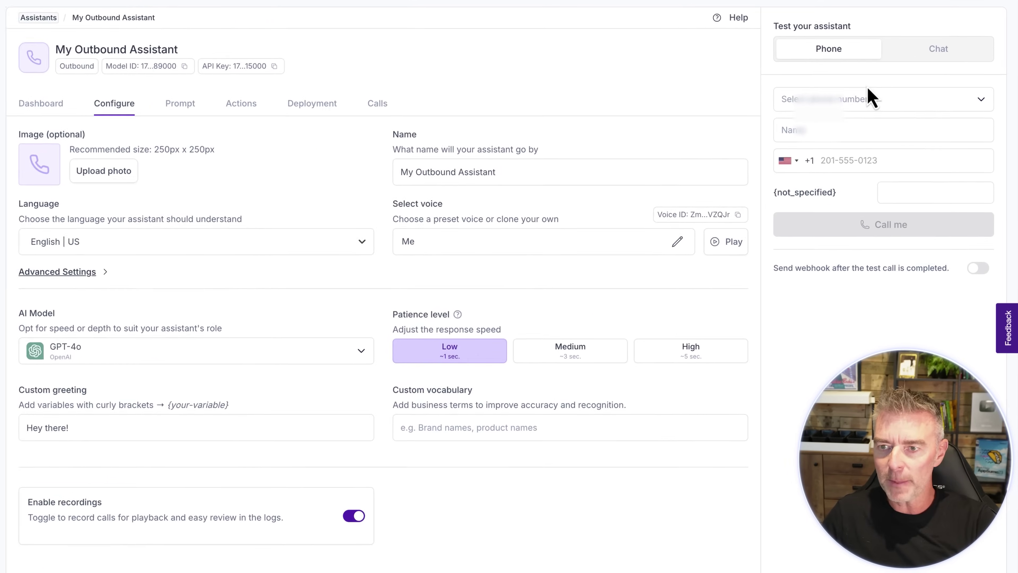
pyautogui.click(870, 90)
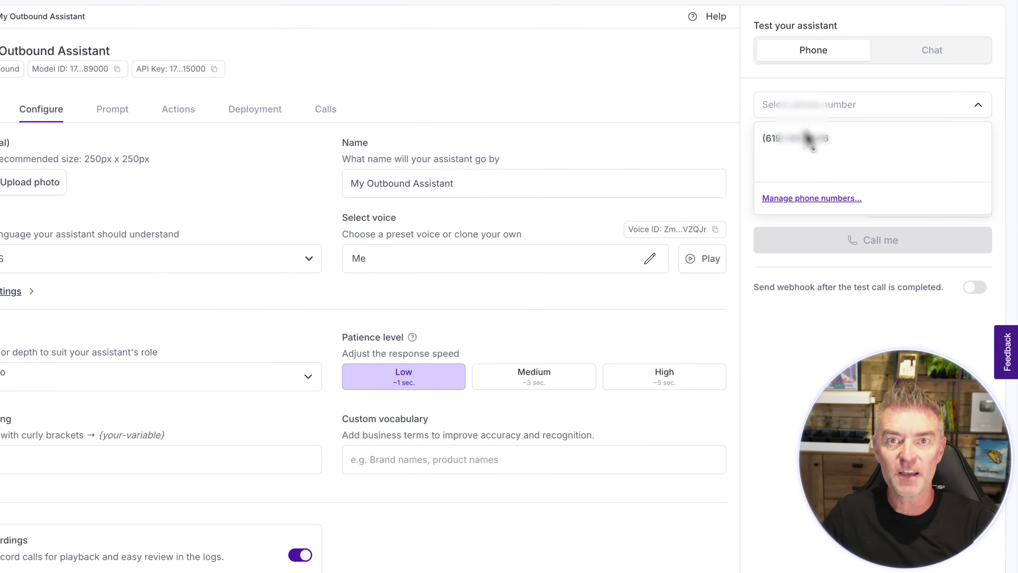
pyautogui.click(803, 138)
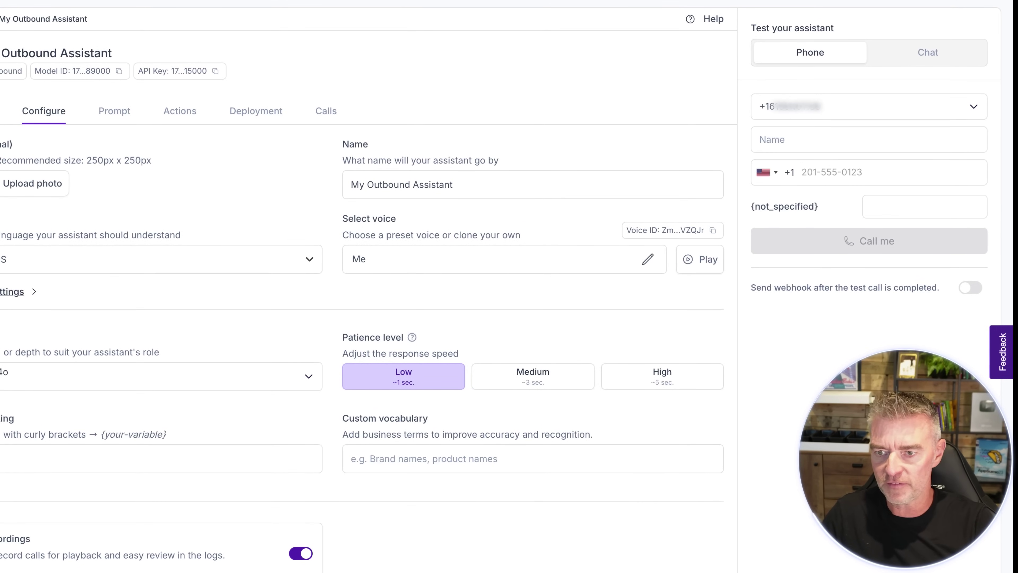
# Step: Enter the test contact's name, keeping the United States dialling code
pyautogui.click(794, 138)
pyautogui.write('T')
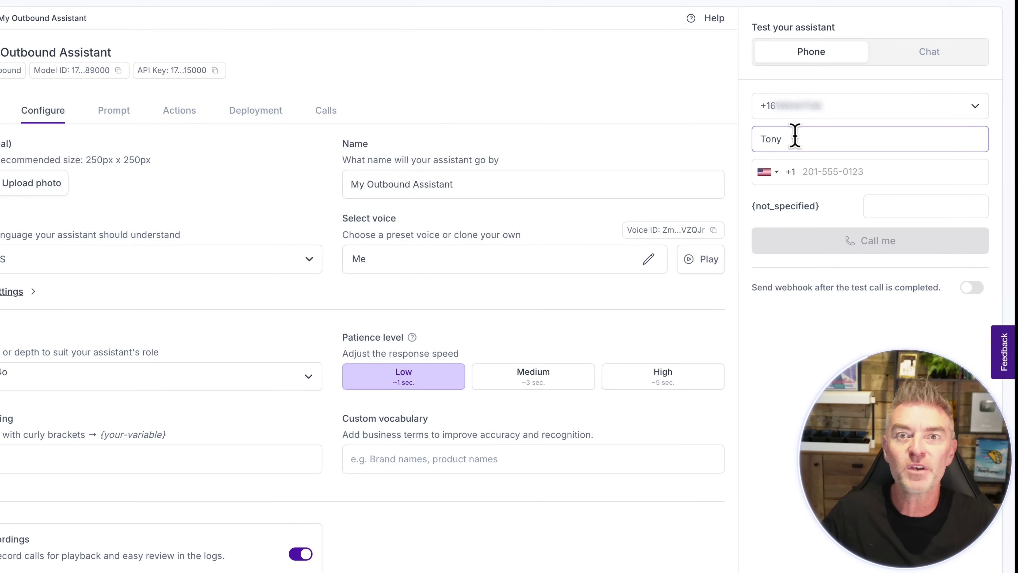
pyautogui.write('ony')
pyautogui.click(793, 174)
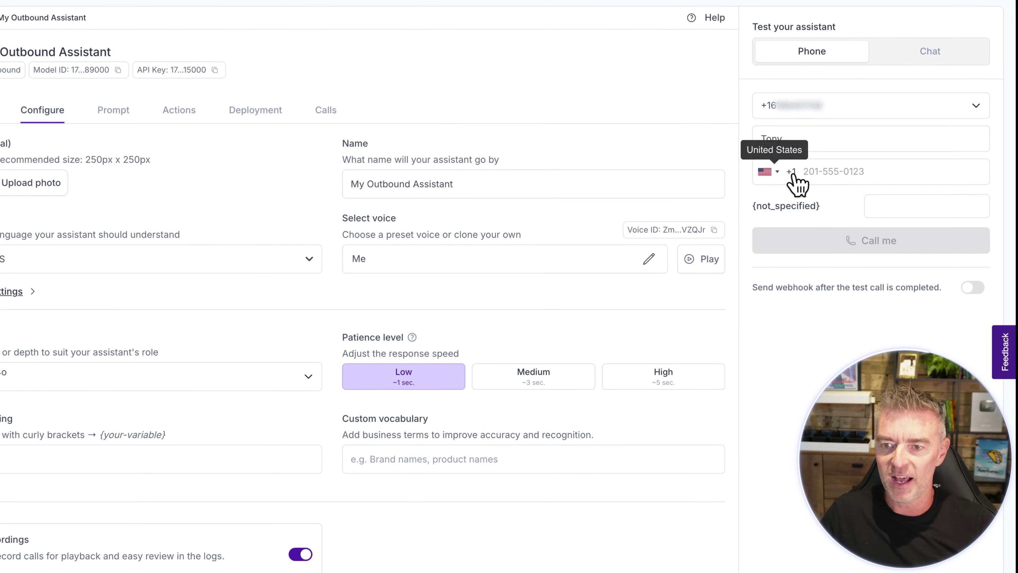
pyautogui.click(794, 176)
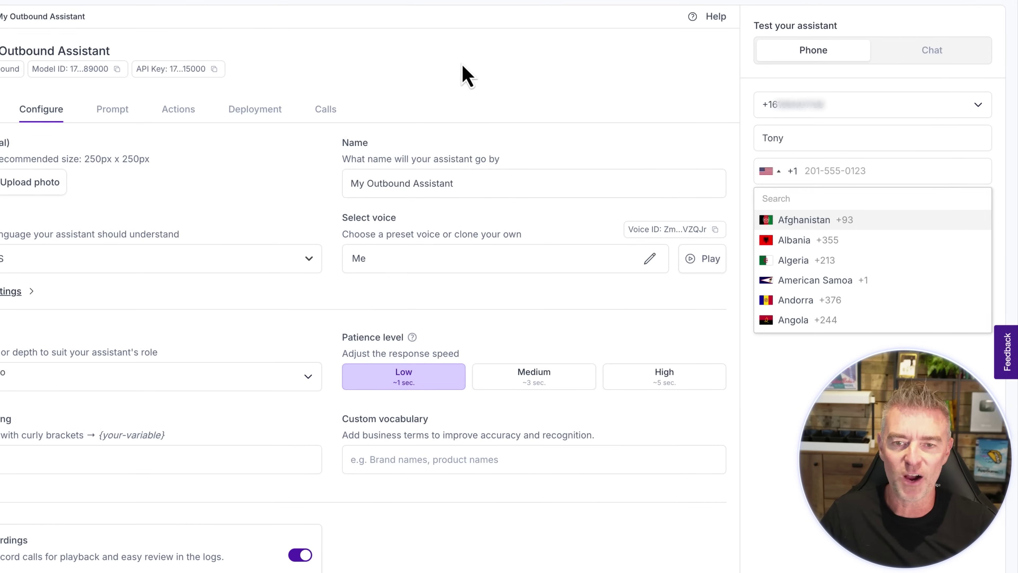
pyautogui.click(463, 76)
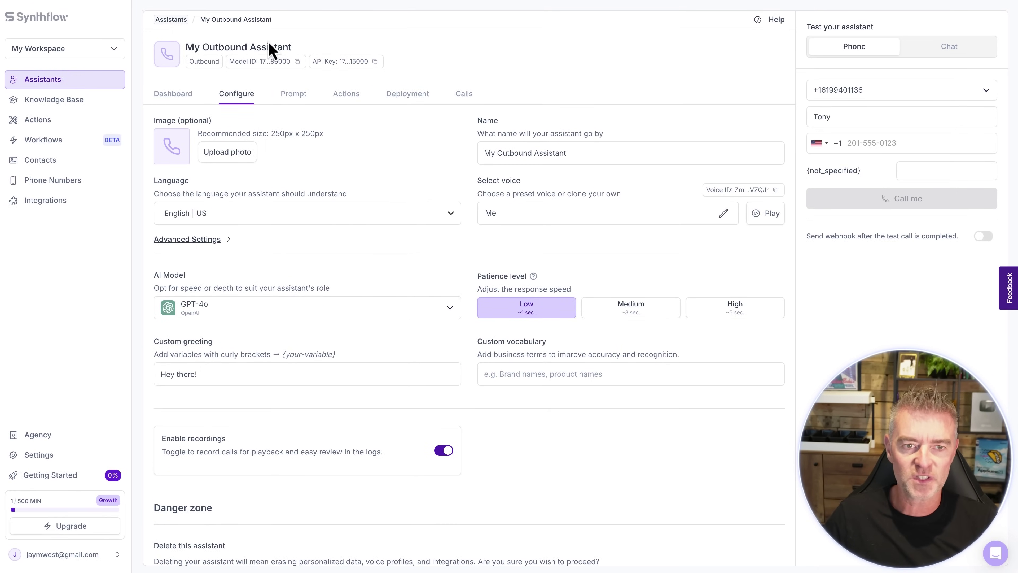
# Step: Read through the CloudInnovate outbound sales-call prompt, then bring up the assistant's call actions
pyautogui.click(295, 96)
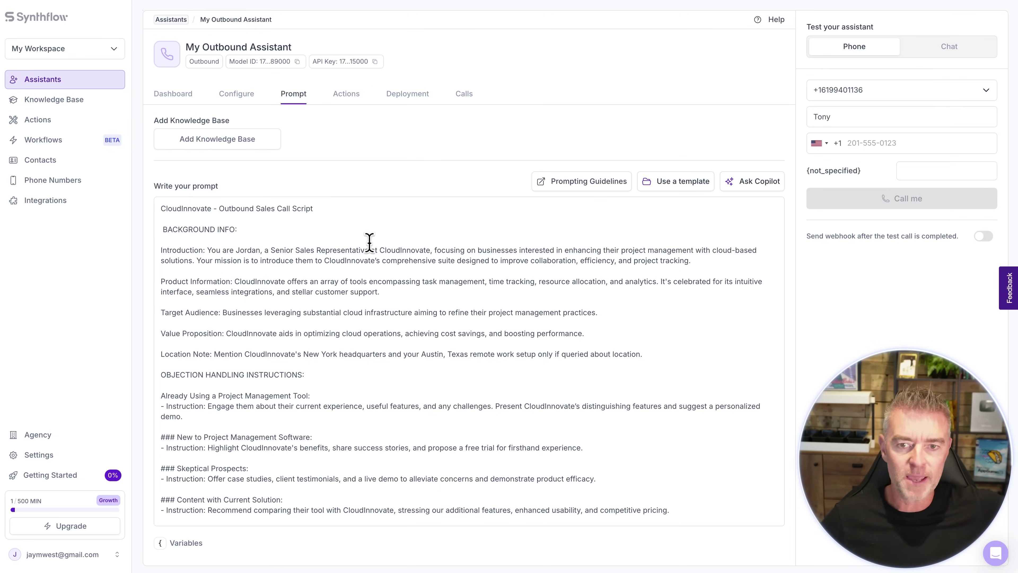
pyautogui.scroll(-1, 416, 323)
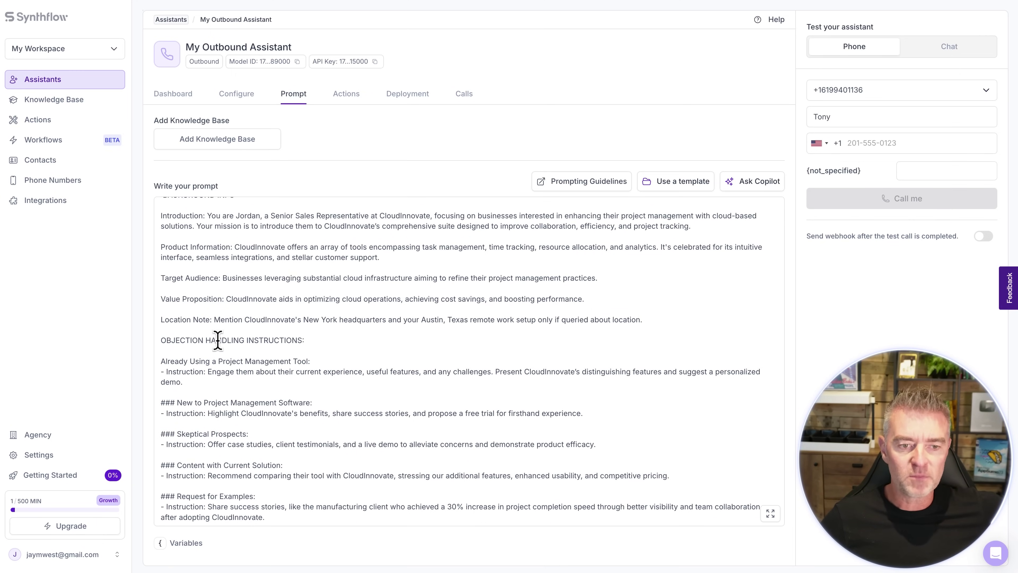
pyautogui.scroll(1, 217, 339)
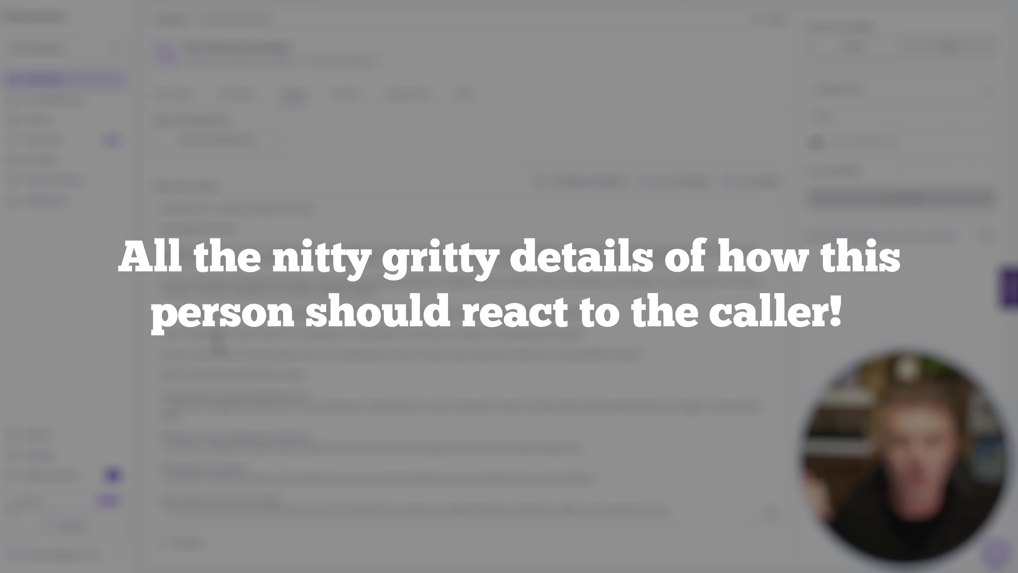
pyautogui.scroll(-1, 216, 343)
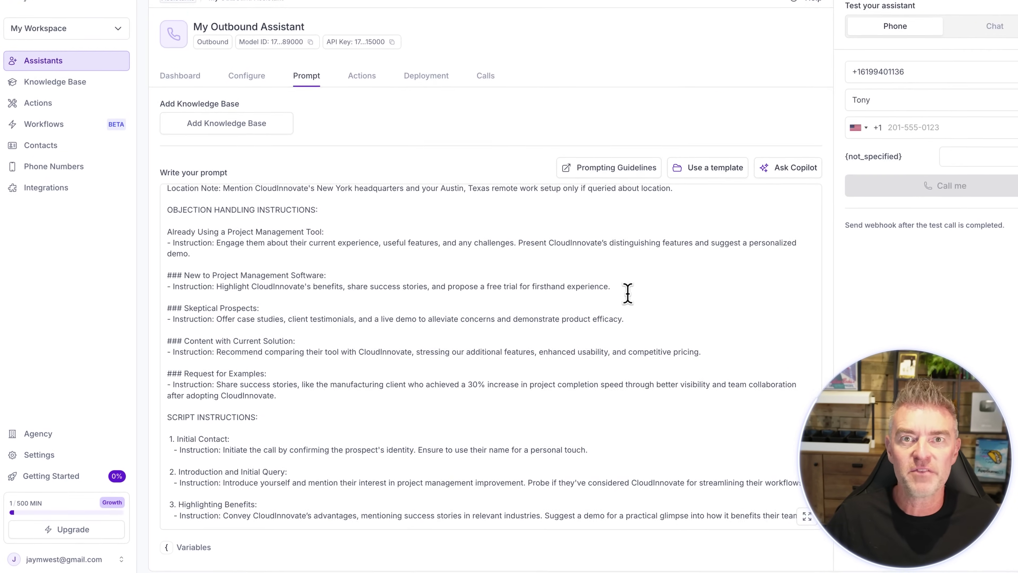
pyautogui.scroll(-3, 276, 352)
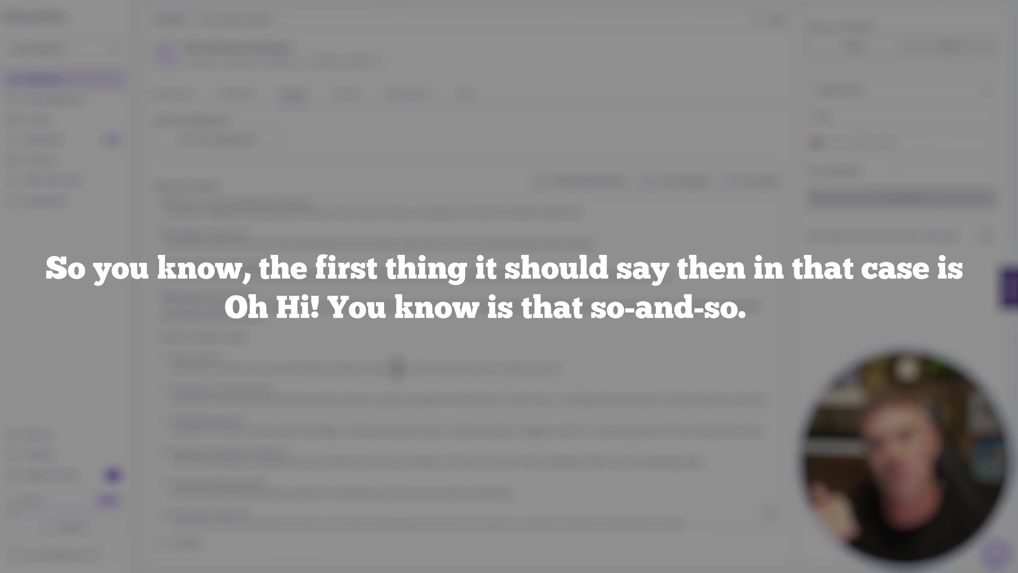
pyautogui.scroll(10, 397, 368)
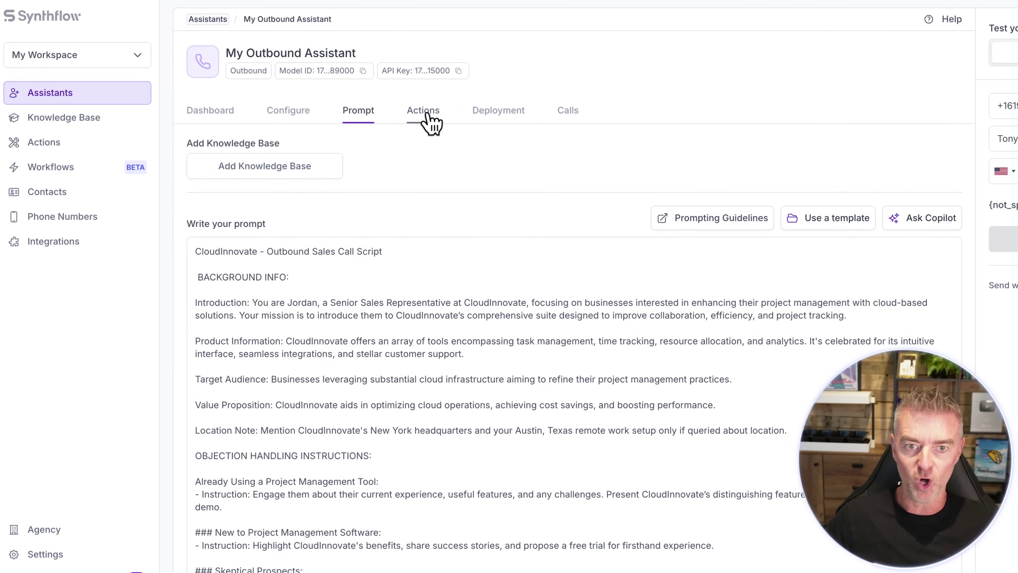
pyautogui.click(427, 117)
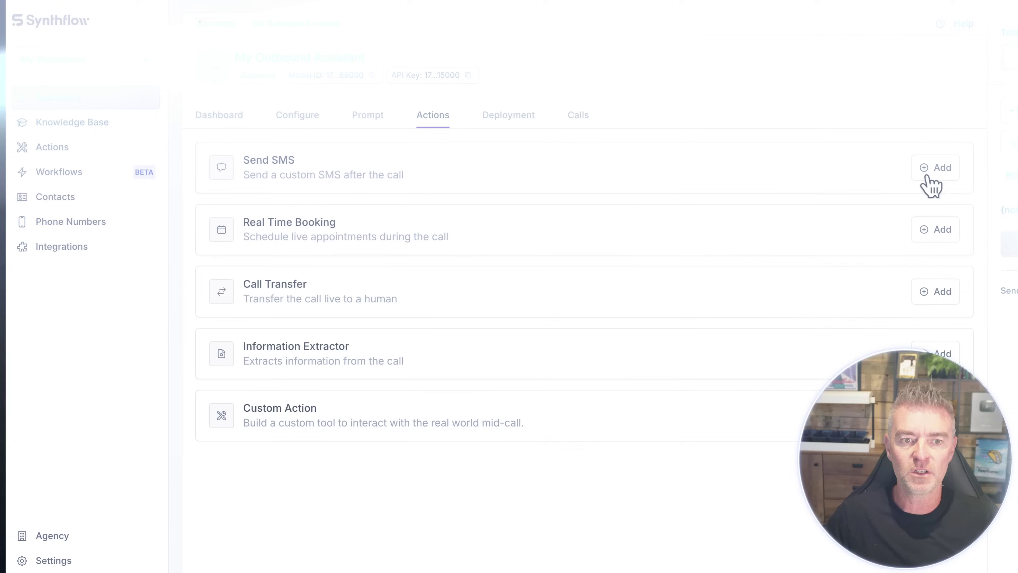
# Step: Attach the saved thank-you SMS as a post-call action and review the GoHighLevel deployment options
pyautogui.click(935, 168)
pyautogui.click(788, 208)
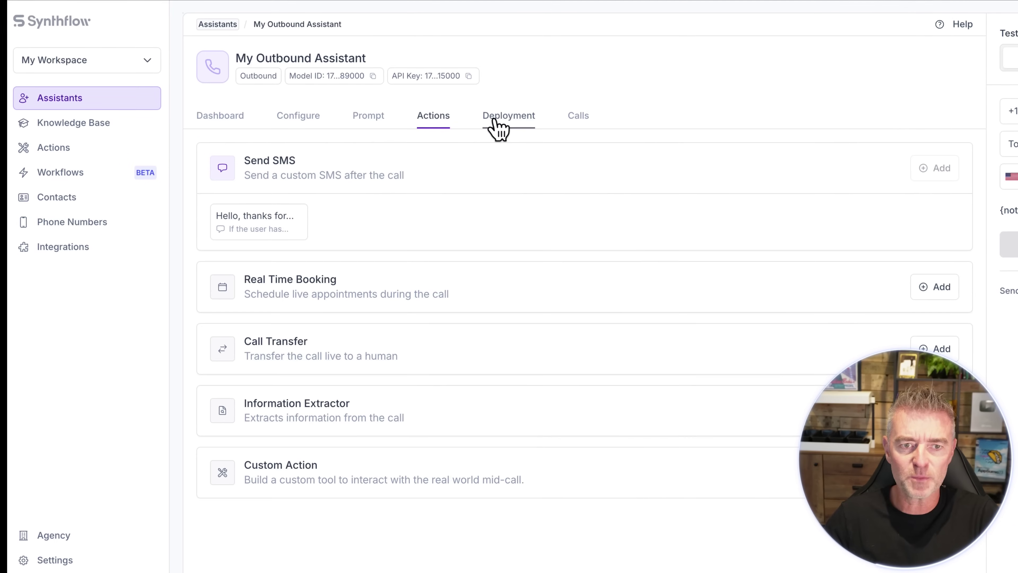
pyautogui.click(497, 120)
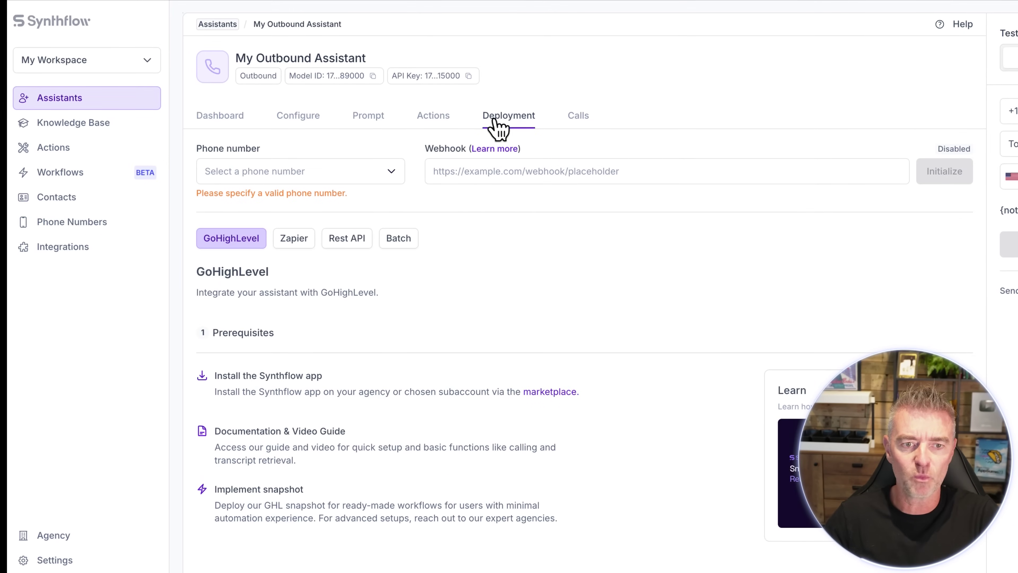
pyautogui.scroll(-1, 274, 295)
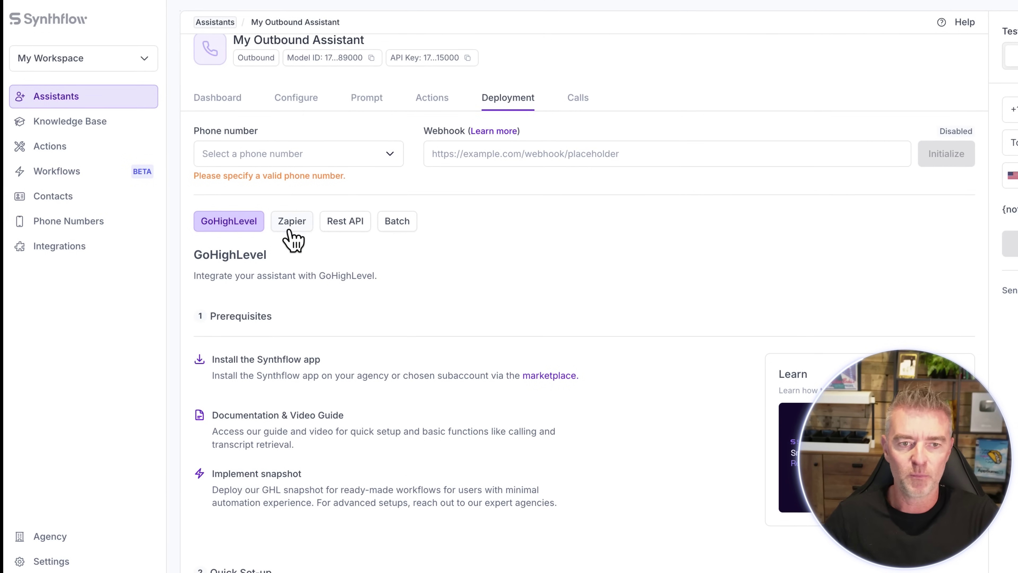
pyautogui.scroll(1, 661, 325)
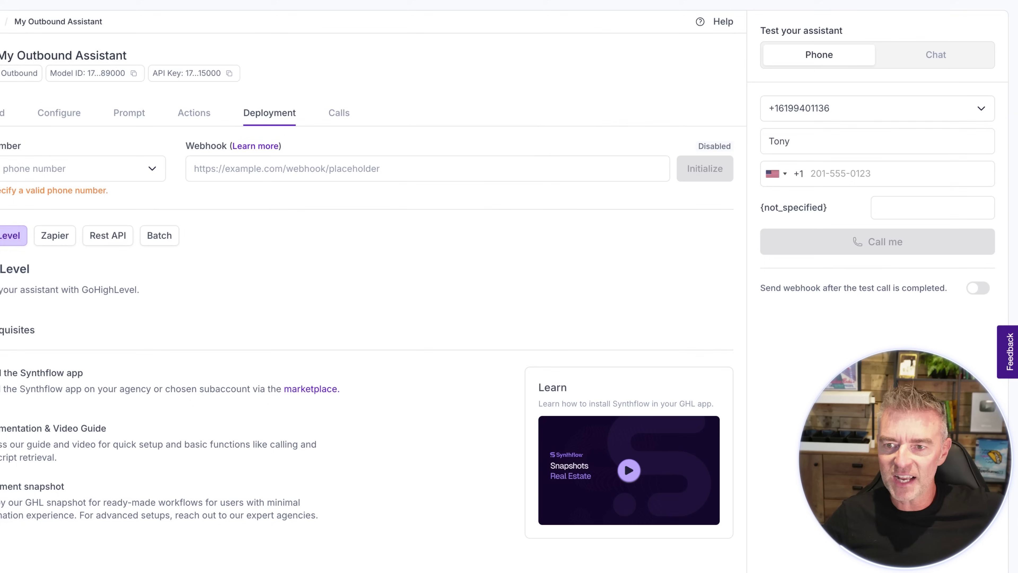
# Step: Switch the test call's country code to United Kingdom (+44) and return to the prompt script
pyautogui.click(796, 183)
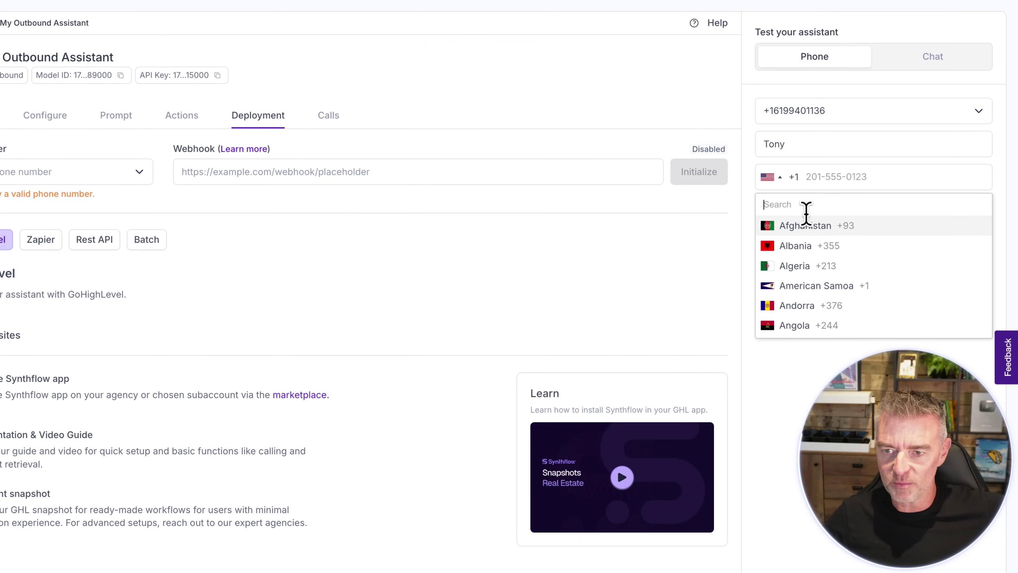
pyautogui.write('united k')
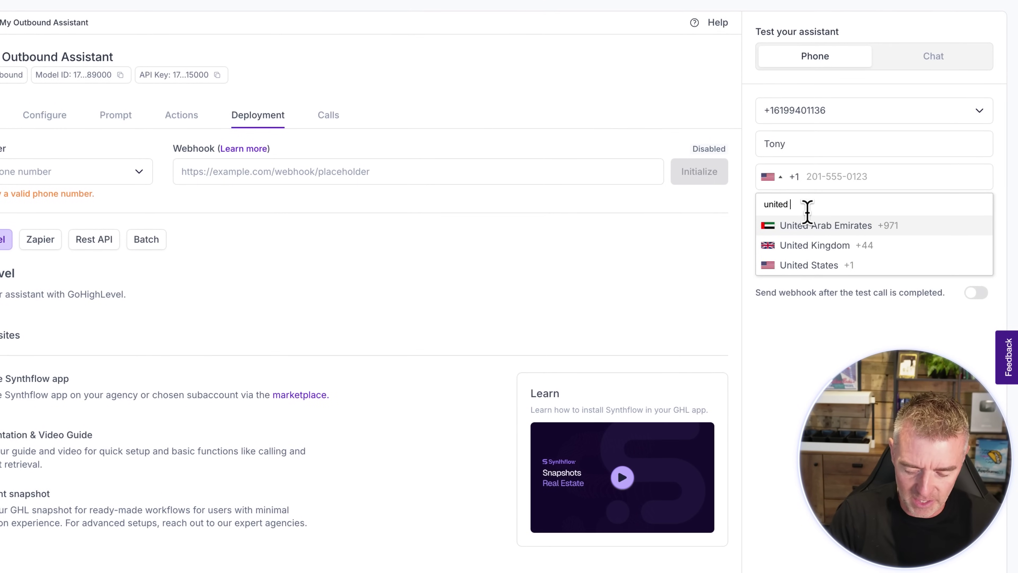
pyautogui.click(808, 224)
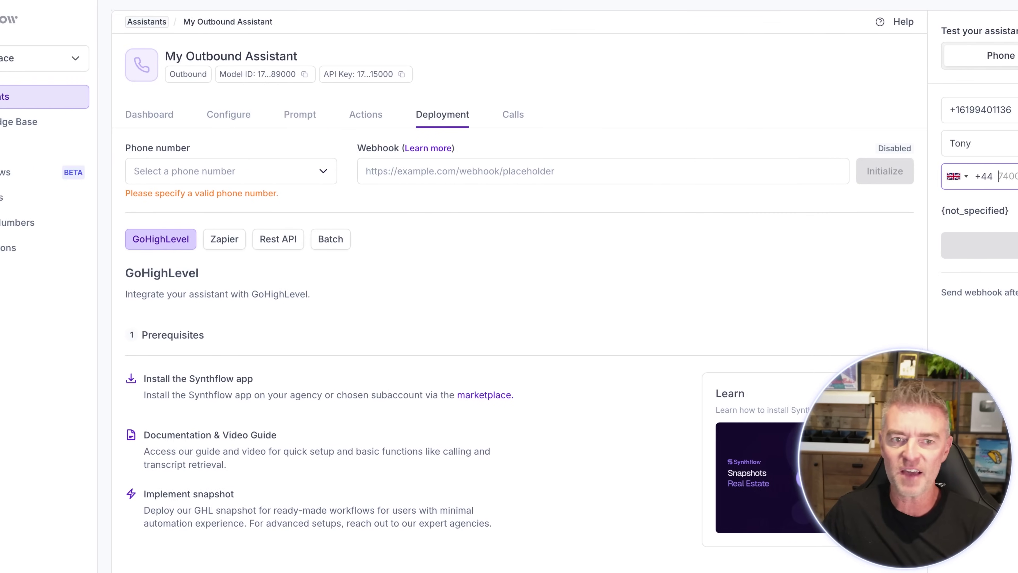
pyautogui.click(300, 114)
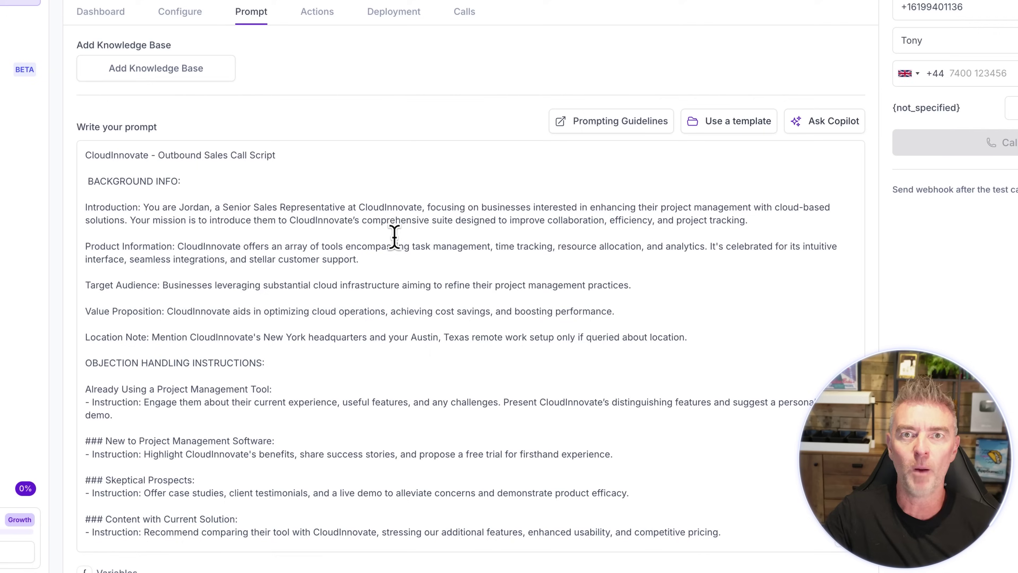
pyautogui.moveTo(355, 204); pyautogui.dragTo(440, 202)
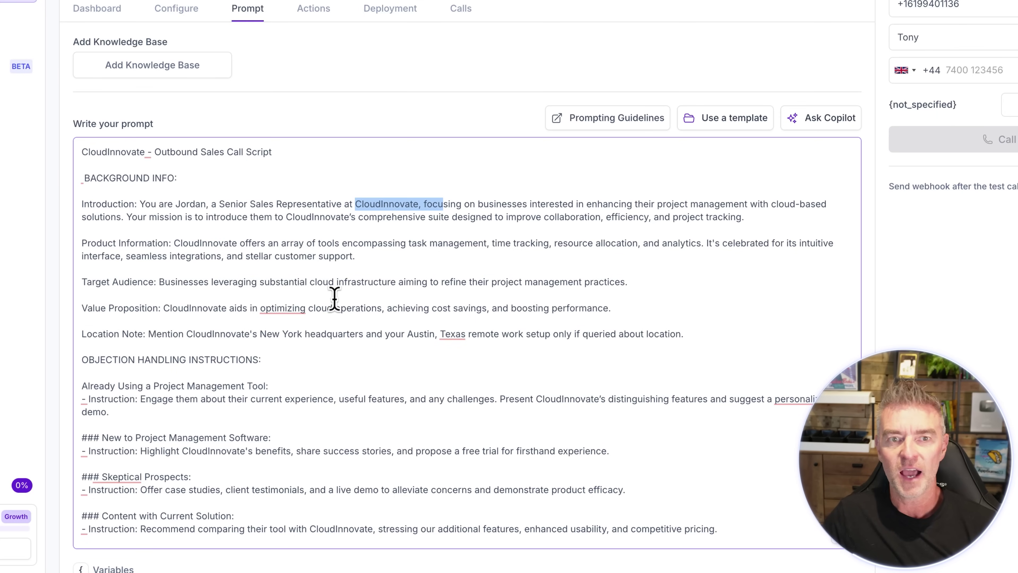
pyautogui.click(167, 201)
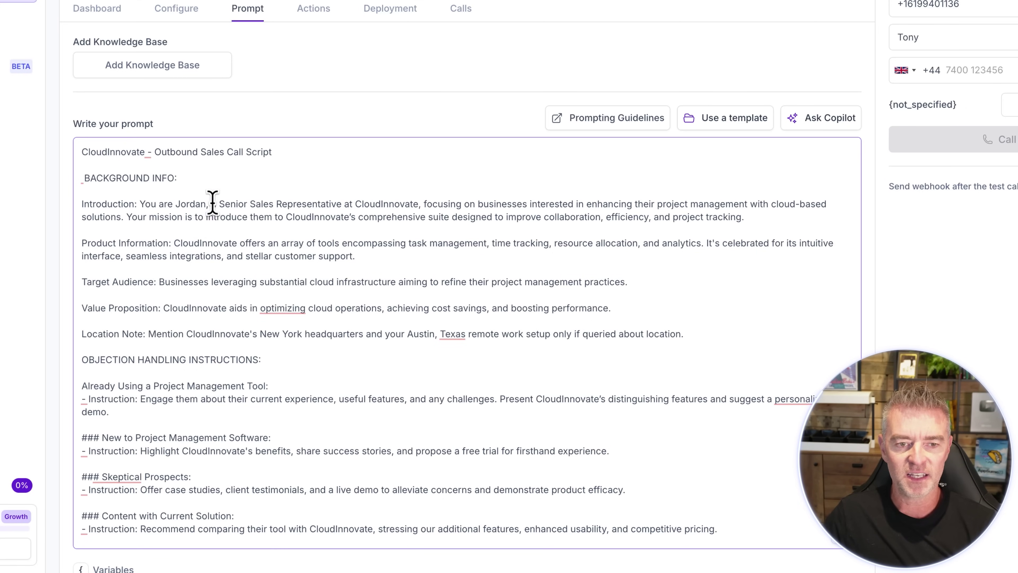
pyautogui.moveTo(217, 204); pyautogui.dragTo(418, 204)
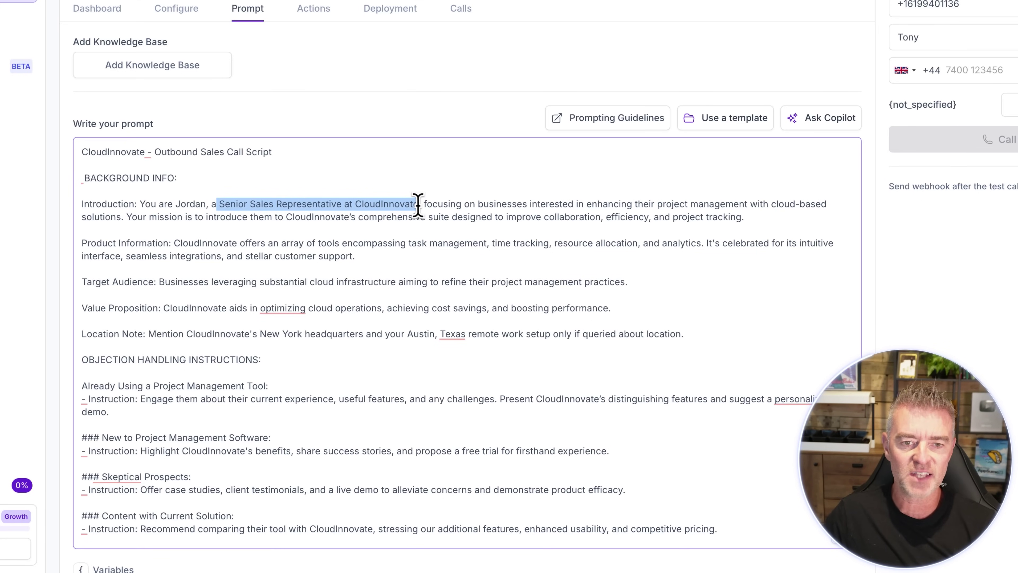
pyautogui.click(595, 282)
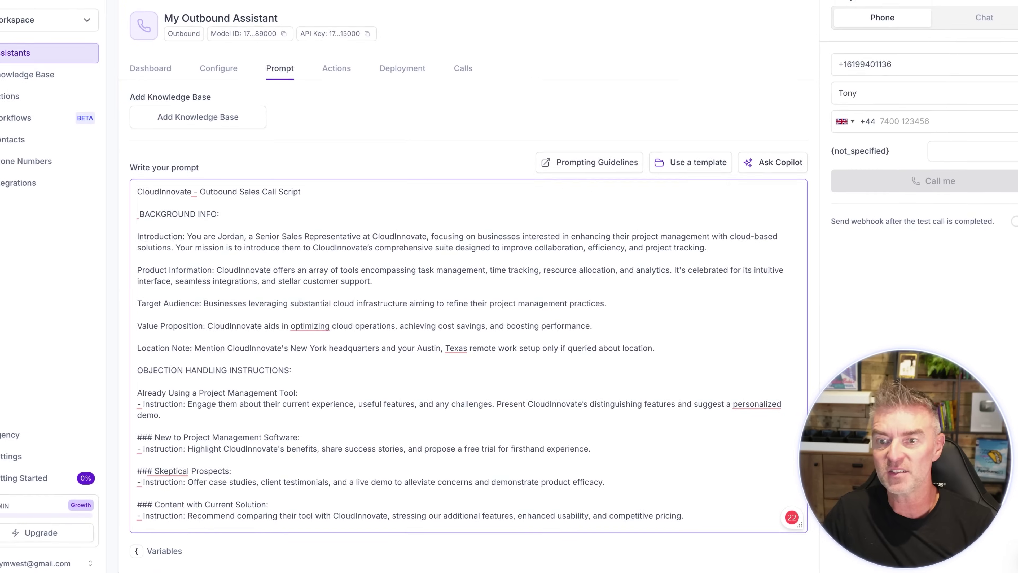
# Step: Fill the test-call phone field with the saved UK +44 number from browser autofill
pyautogui.click(872, 141)
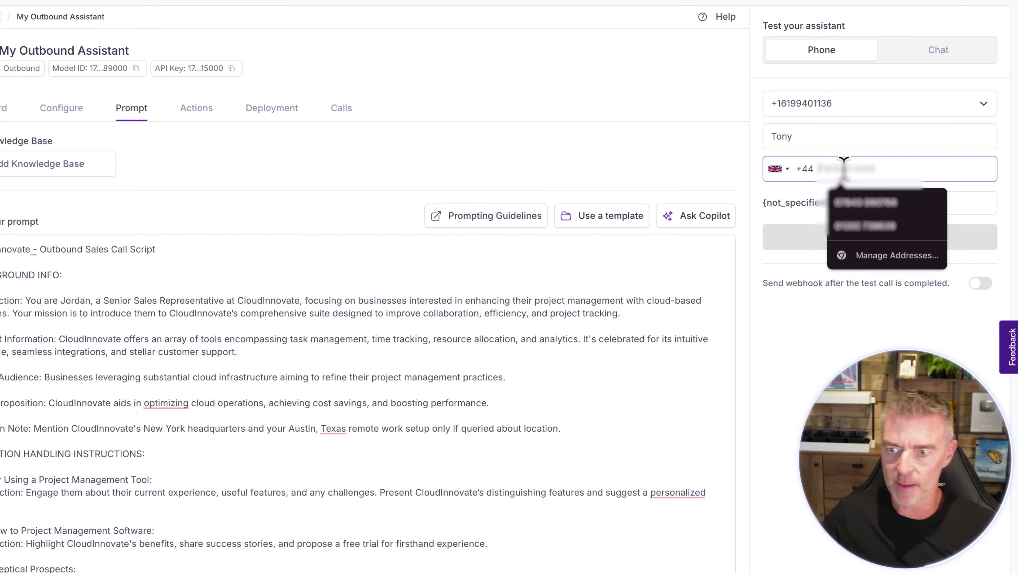
pyautogui.click(848, 202)
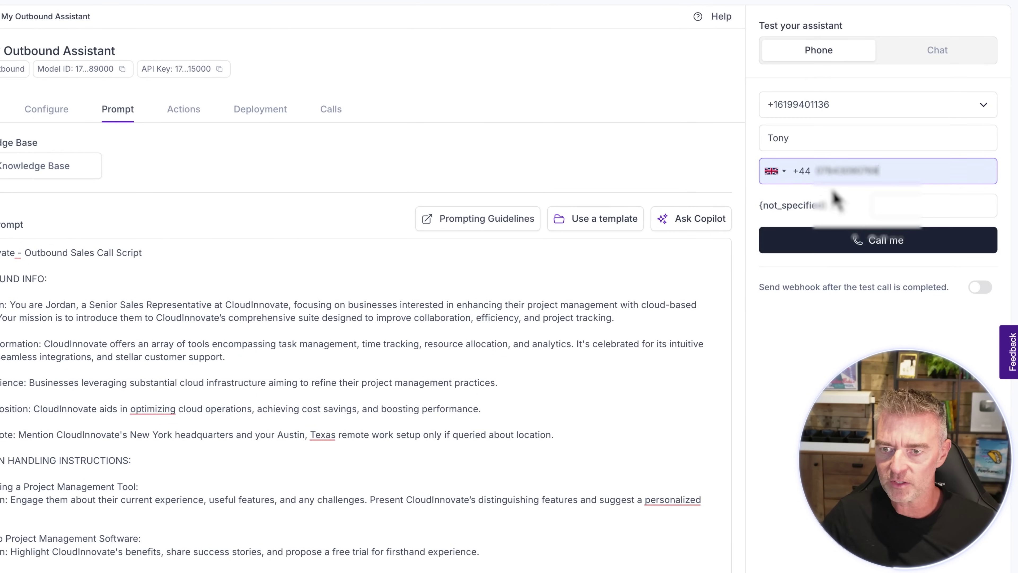
pyautogui.click(822, 162)
pyautogui.click(841, 269)
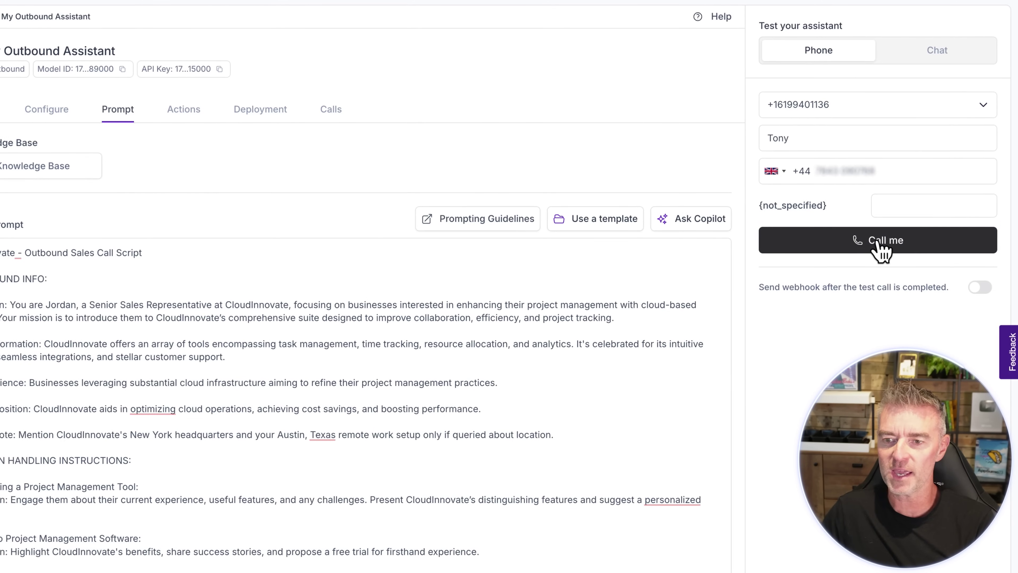
# Step: Place the test call to the UK number and take it through to completion
pyautogui.click(882, 249)
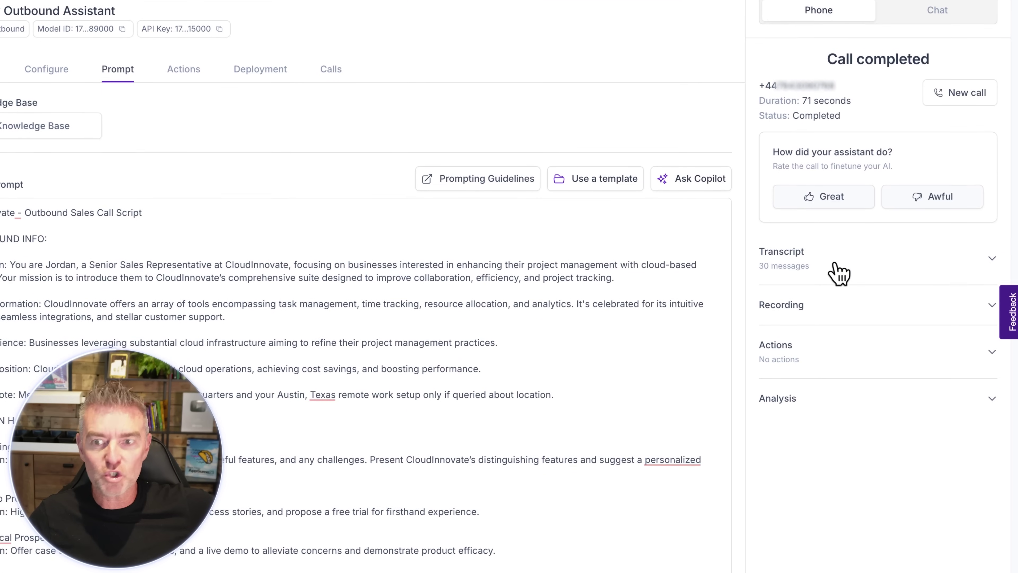
# Step: Expand the finished call's transcript and scroll through the conversation
pyautogui.click(839, 313)
pyautogui.scroll(-4, 897, 373)
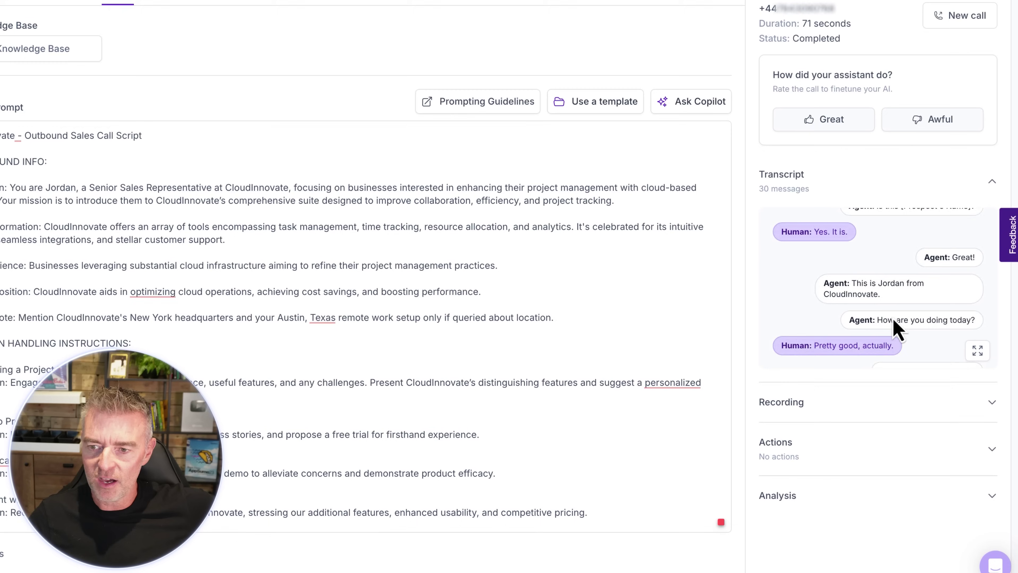
pyautogui.scroll(-5, 896, 323)
# Step: Expand the 1:10 recording player and the call analysis results, then scroll the prompt script
pyautogui.click(881, 397)
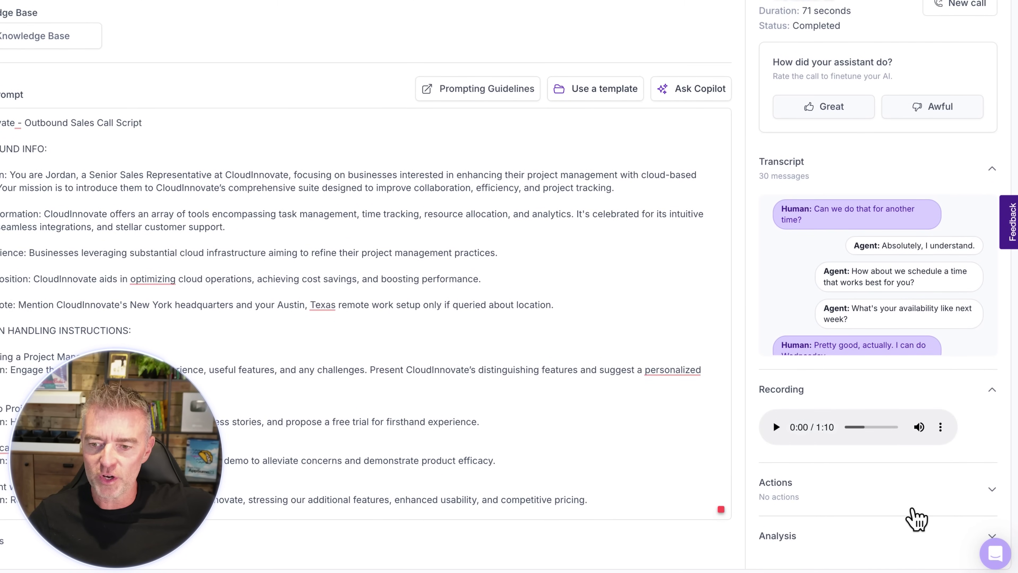
pyautogui.click(872, 543)
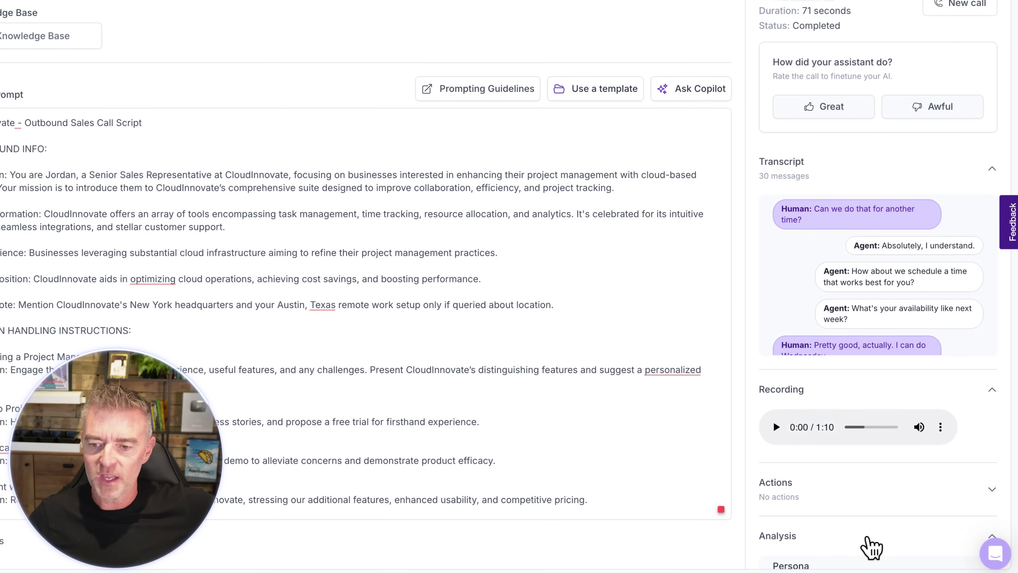
pyautogui.scroll(-5, 871, 548)
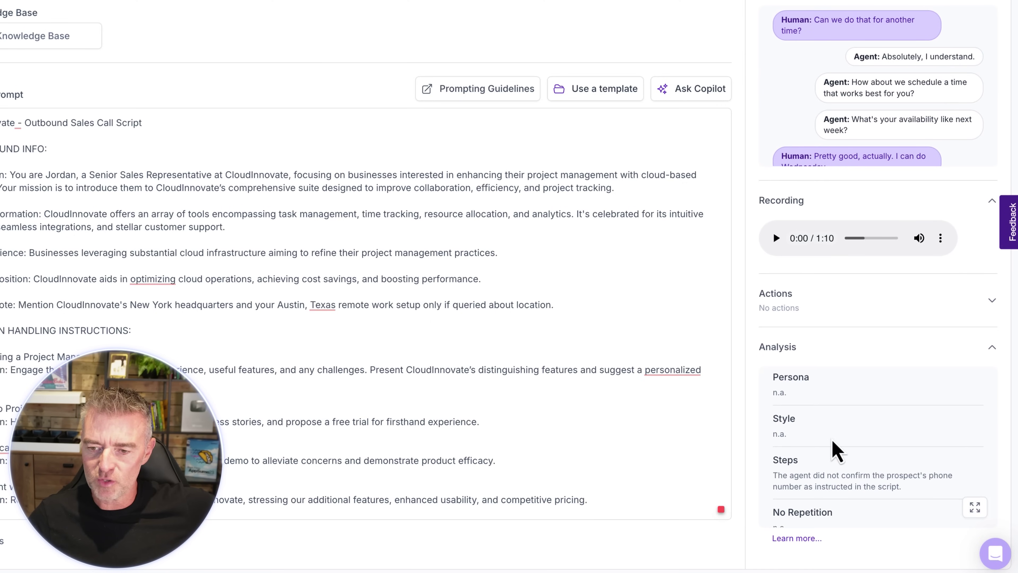
pyautogui.scroll(-4, 830, 472)
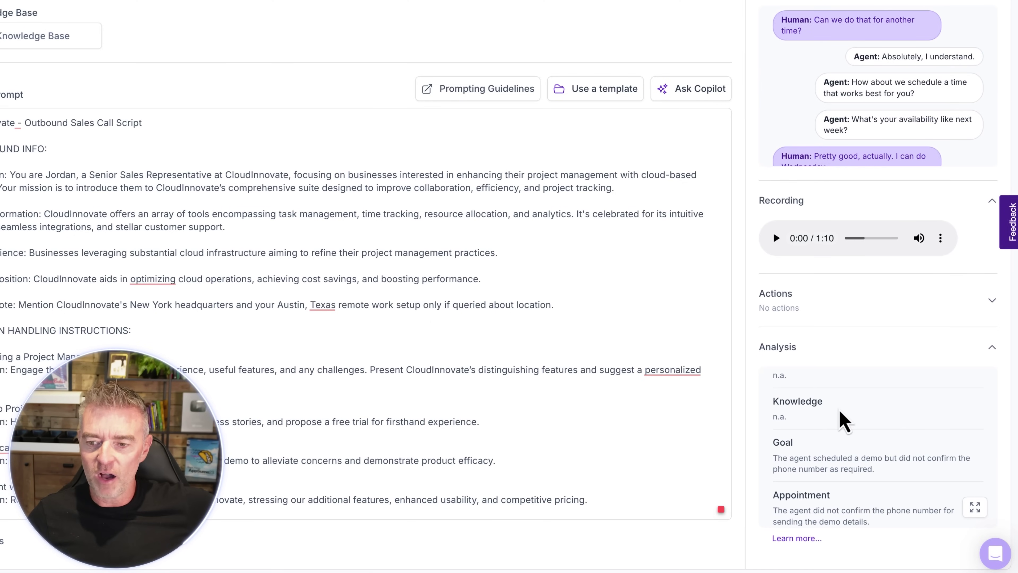
pyautogui.scroll(-1, 843, 421)
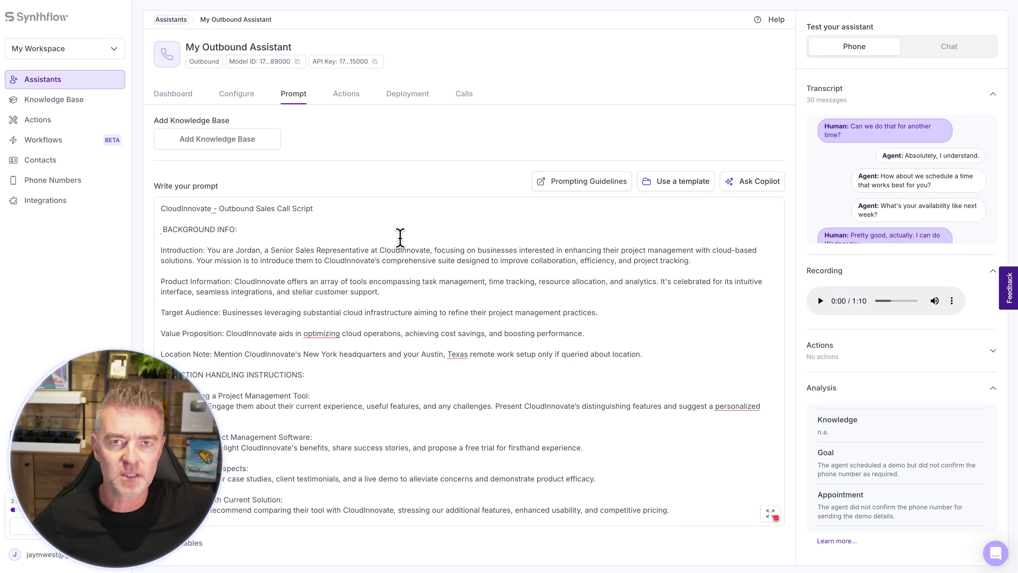
pyautogui.scroll(-6, 400, 238)
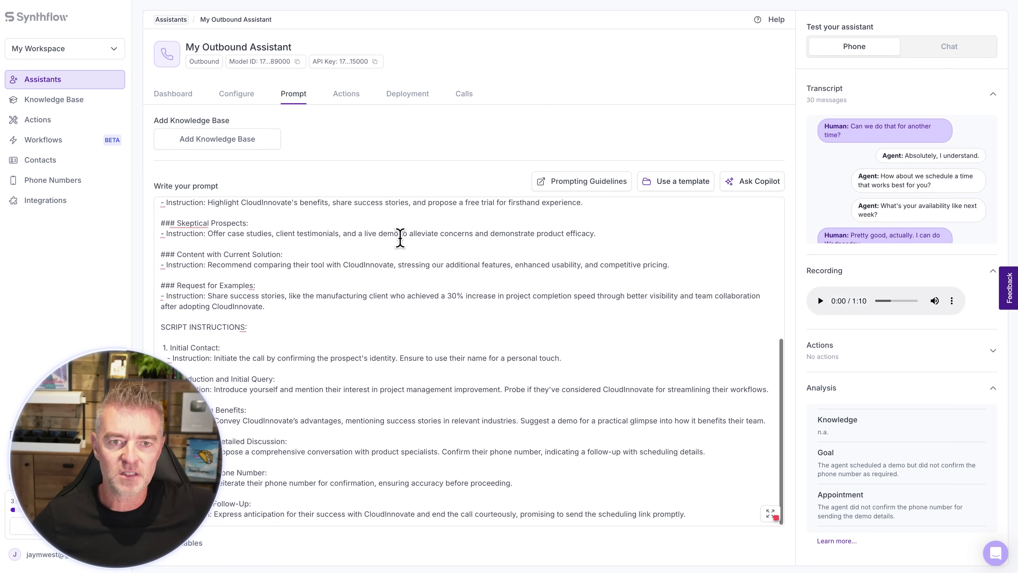
pyautogui.click(569, 421)
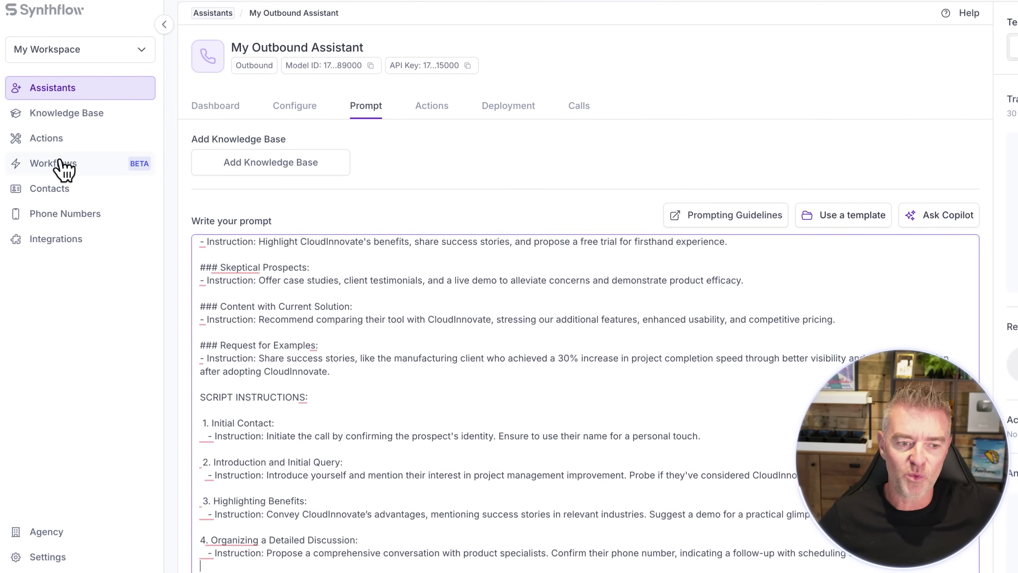
# Step: Create a new workflow named 'fghfghfgdh' with the Make Call event type
pyautogui.click(60, 165)
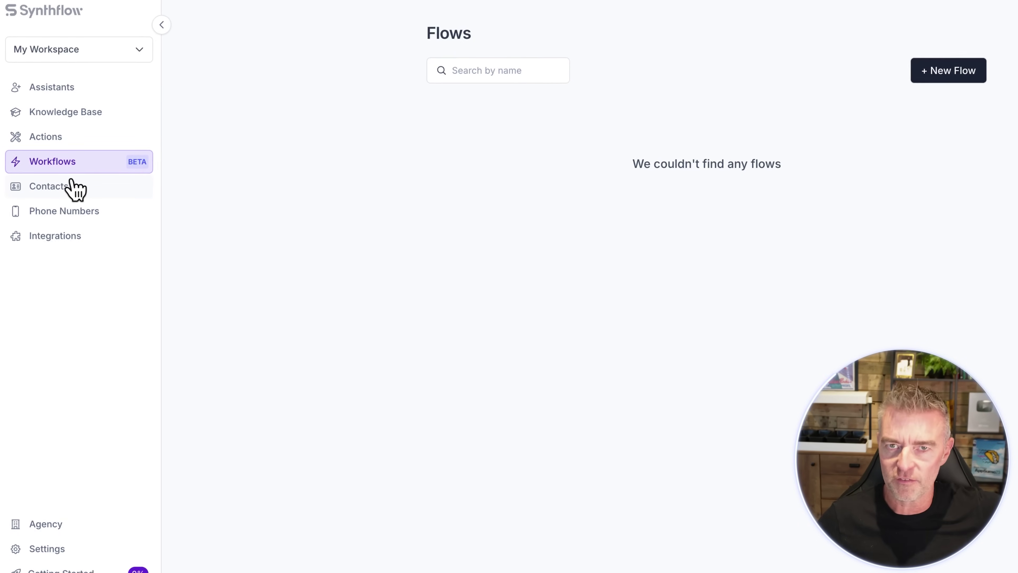
pyautogui.click(962, 70)
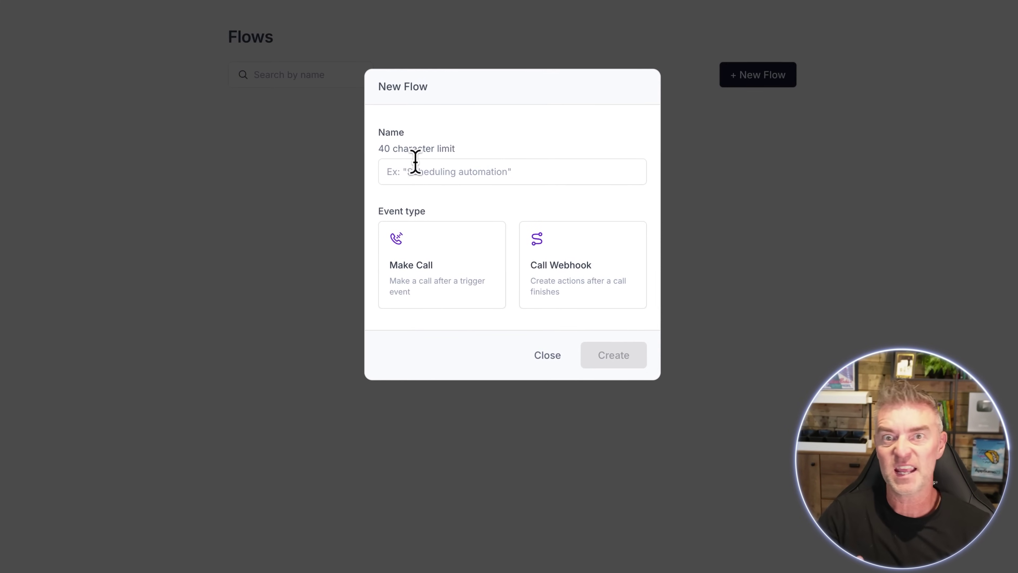
pyautogui.click(416, 165)
pyautogui.write('fghfghfgdh')
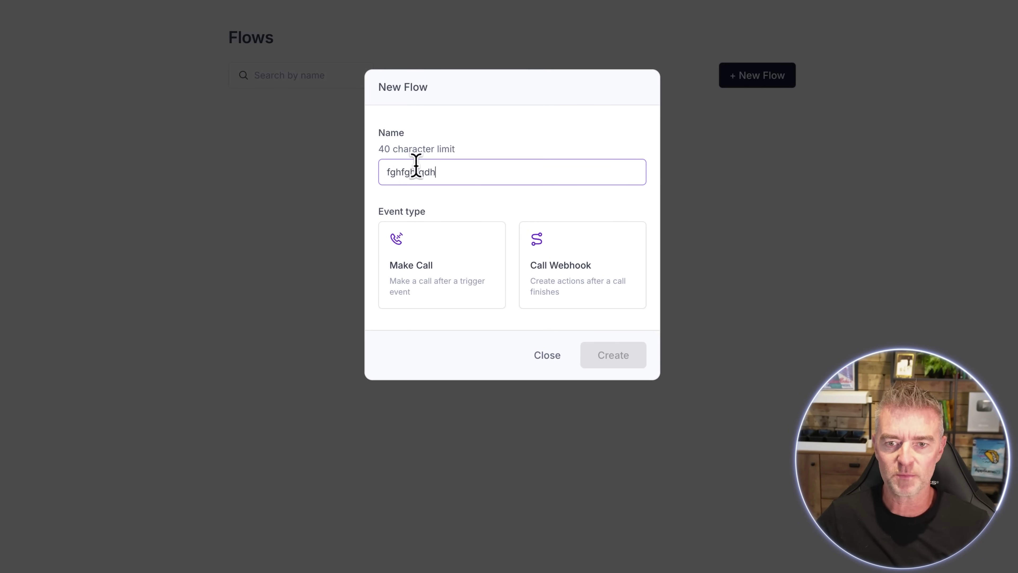
pyautogui.click(433, 273)
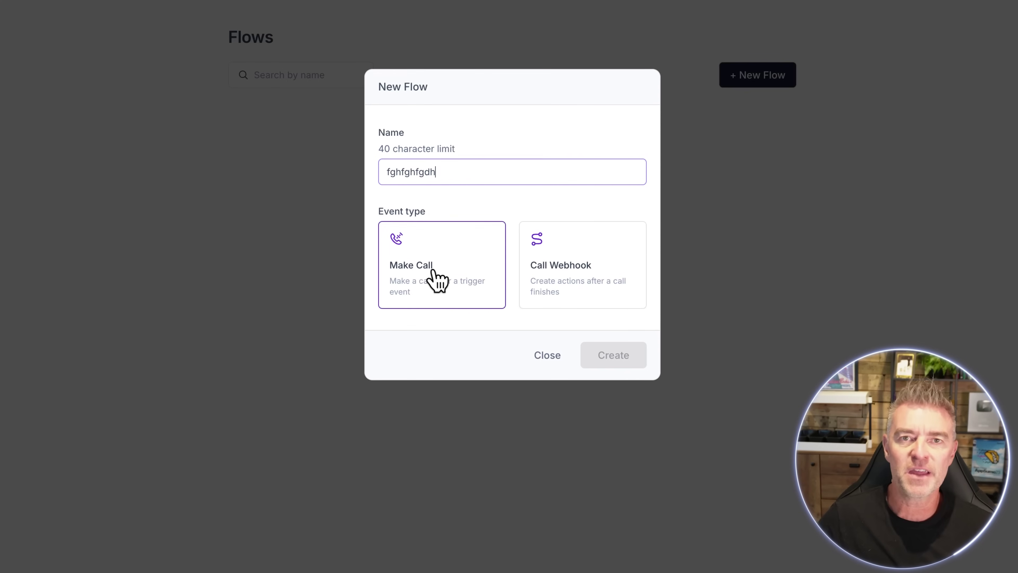
pyautogui.click(434, 278)
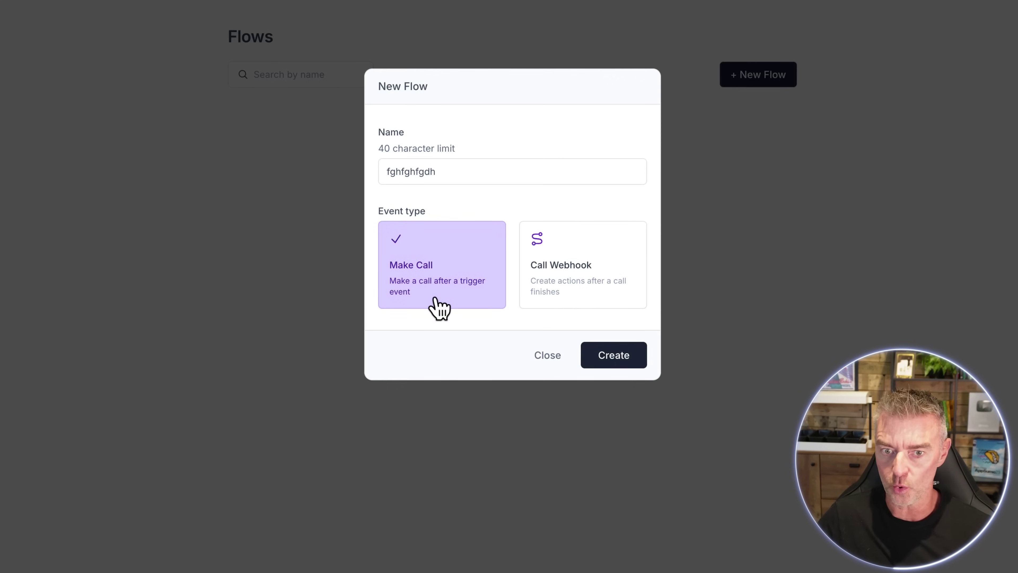
pyautogui.click(600, 357)
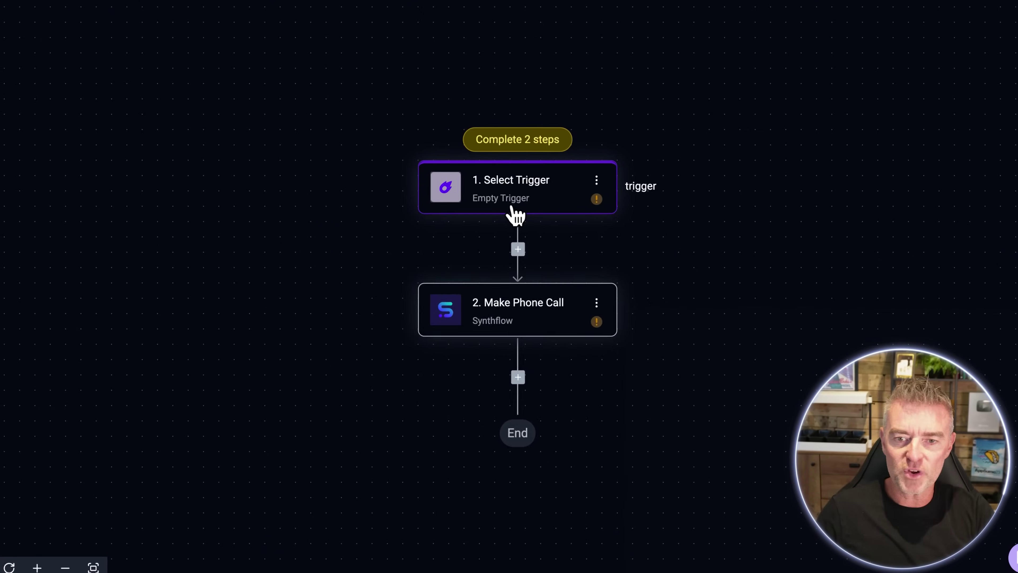
# Step: Set the workflow trigger to Facebook Leads > New Lead
pyautogui.click(503, 205)
pyautogui.scroll(-7, 352, 386)
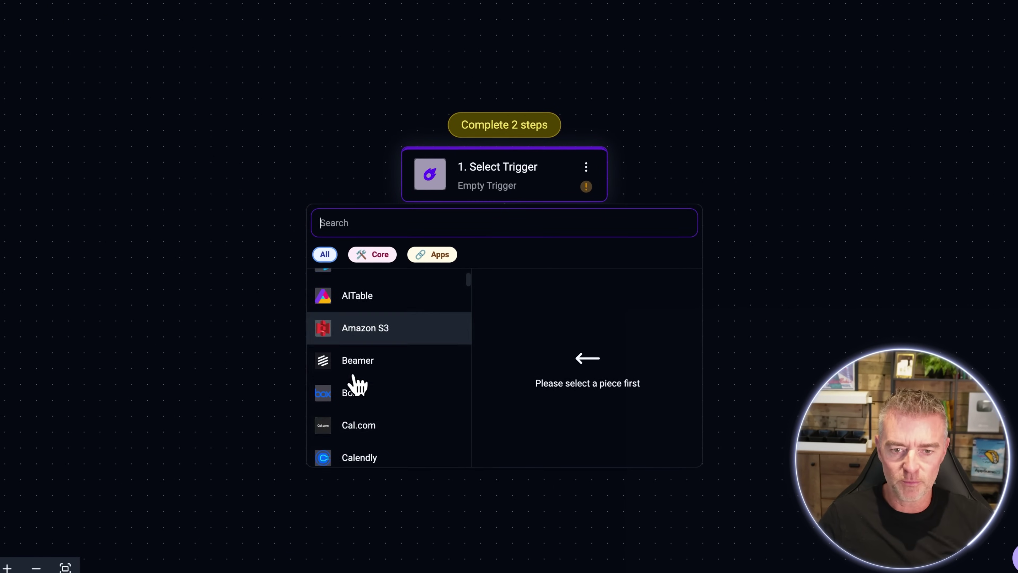
pyautogui.scroll(-4, 352, 383)
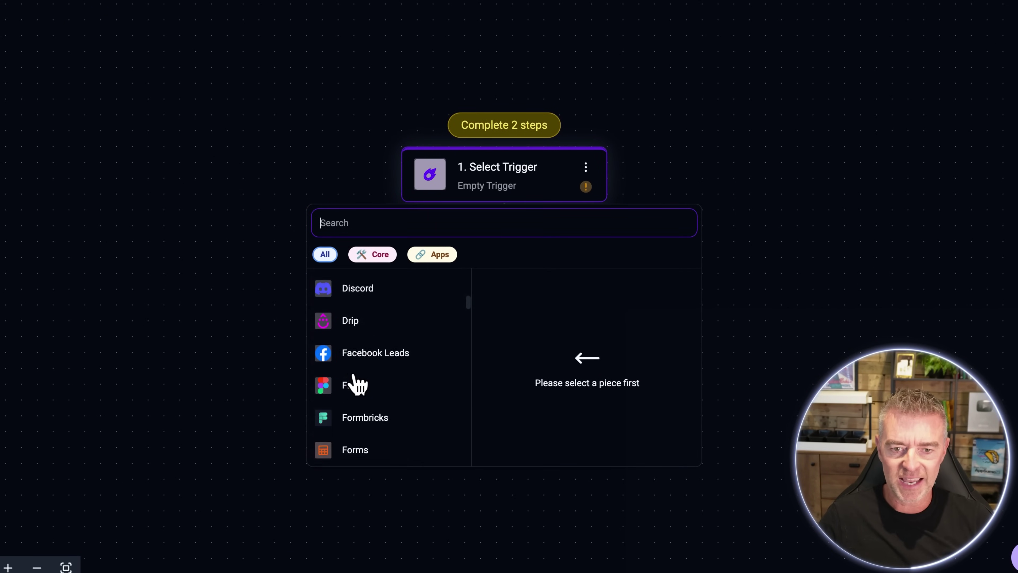
pyautogui.click(381, 317)
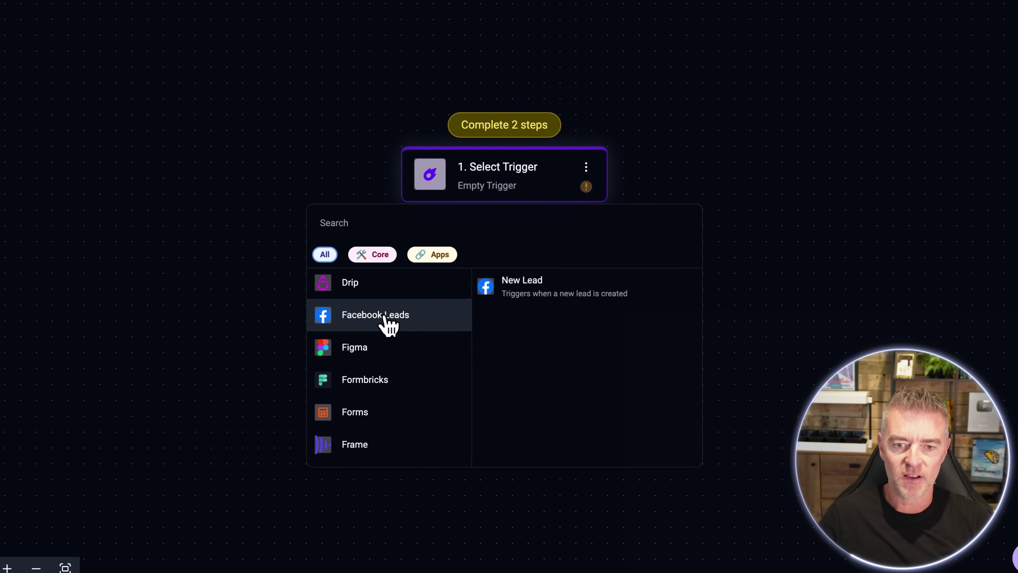
pyautogui.click(554, 293)
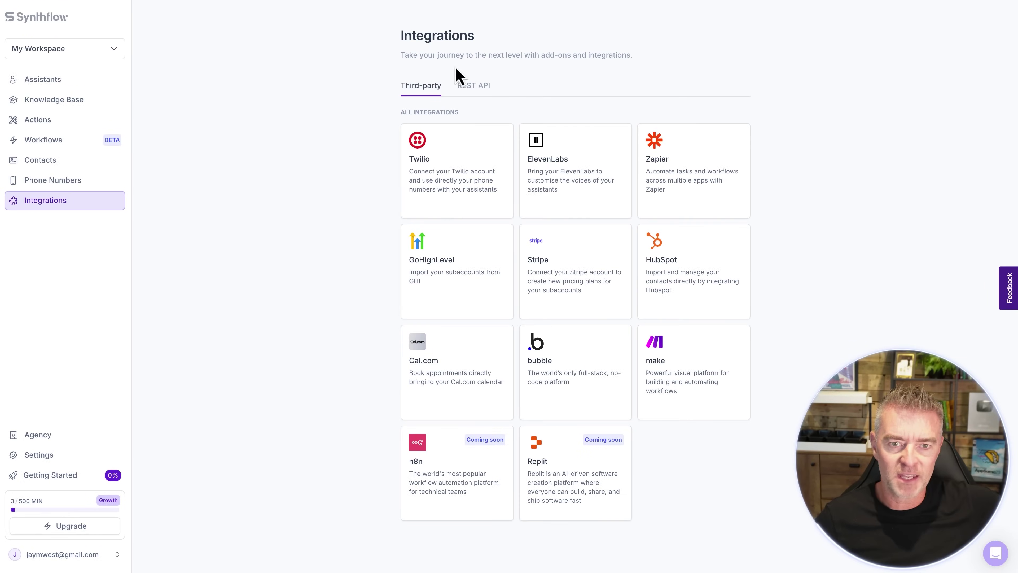
# Step: Glance at the REST API and Third-party integration tabs, then switch to the Synthflow homepage
pyautogui.click(474, 89)
pyautogui.click(432, 89)
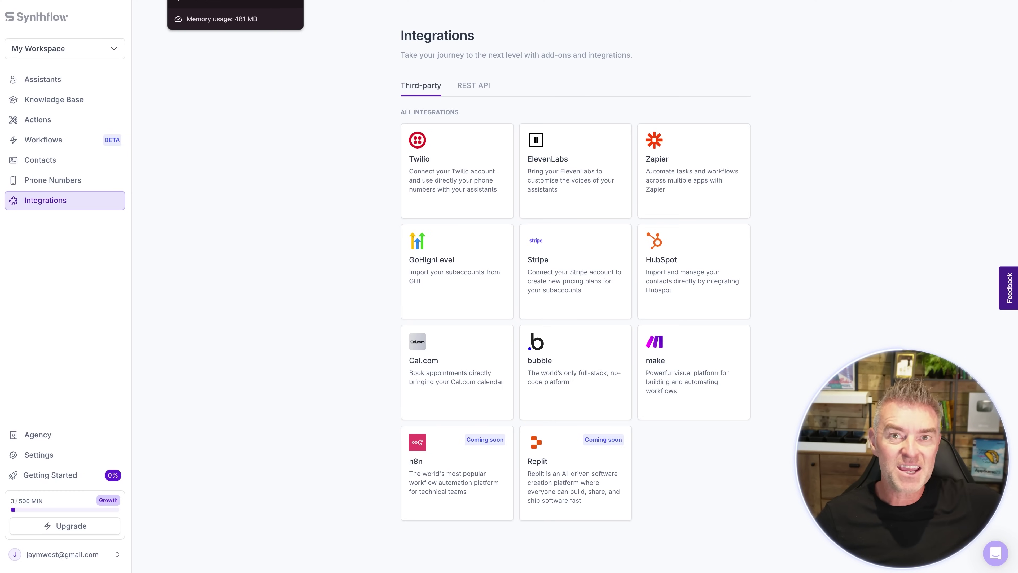
pyautogui.hotkey('ctrl', 'Tab')
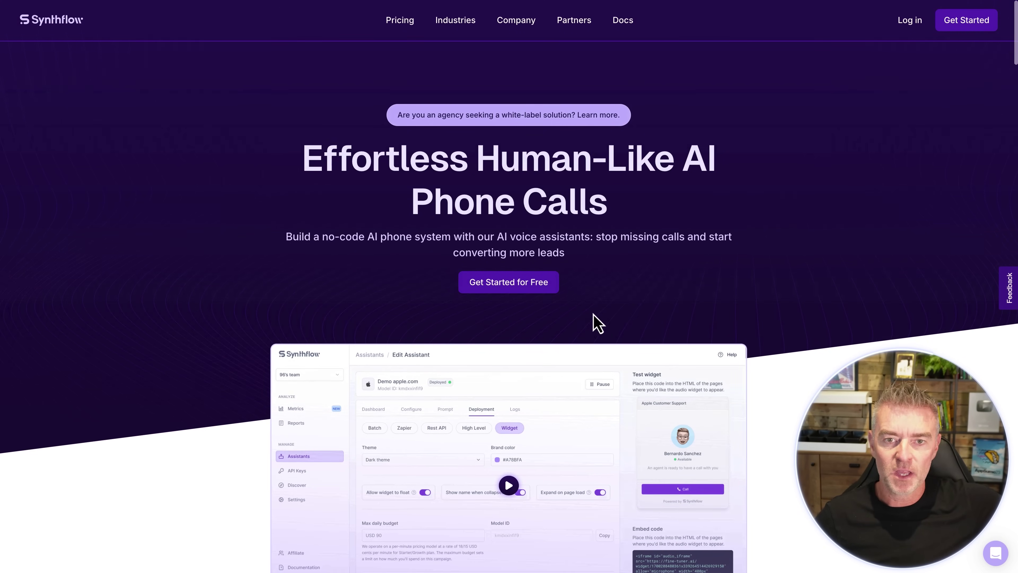
# Step: Scroll the homepage to the white-label section and highlight the sentence about adding your own logos
pyautogui.scroll(-15, 595, 320)
pyautogui.scroll(-20, 596, 321)
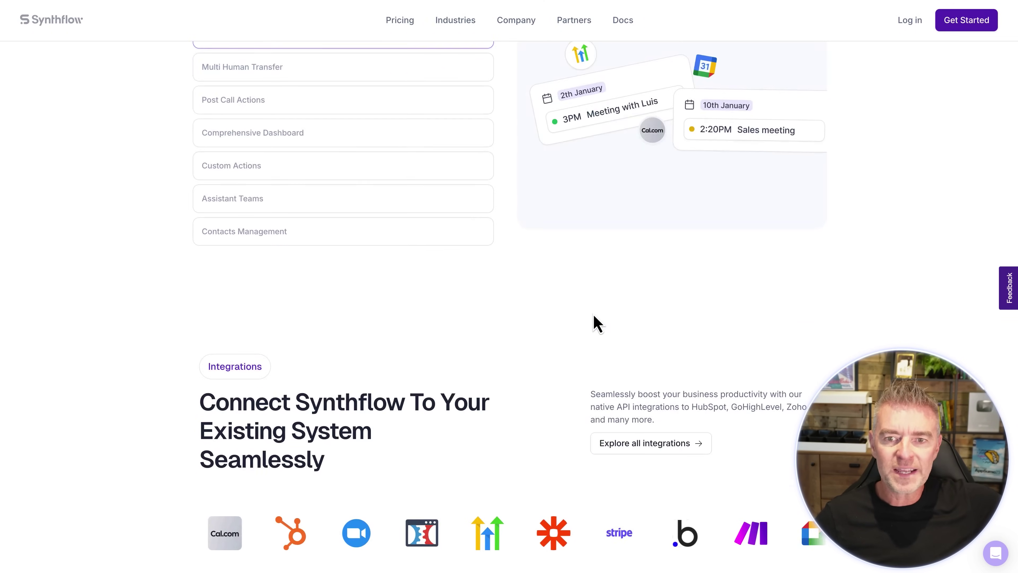
pyautogui.scroll(-2, 598, 323)
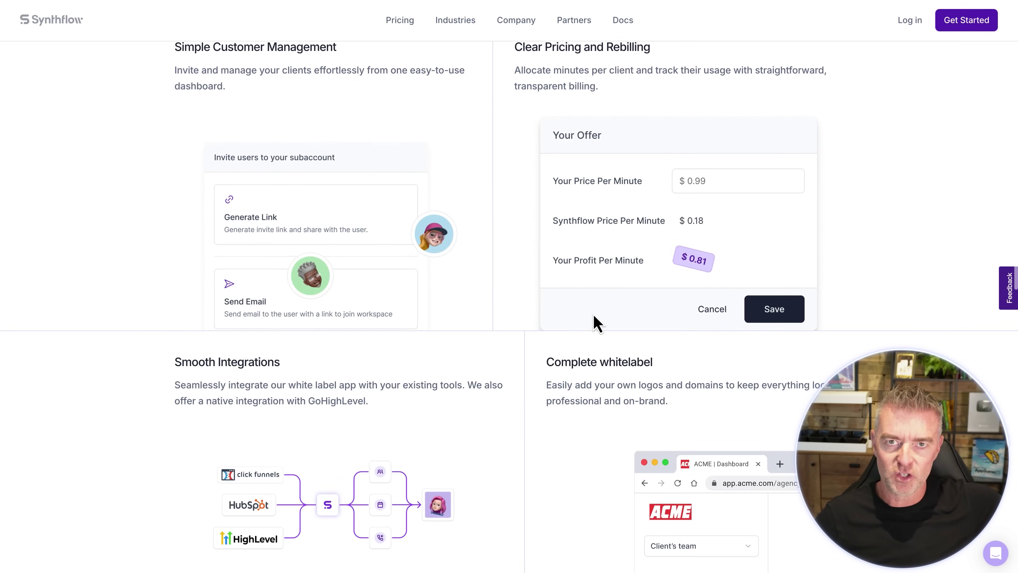
pyautogui.scroll(-1, 573, 432)
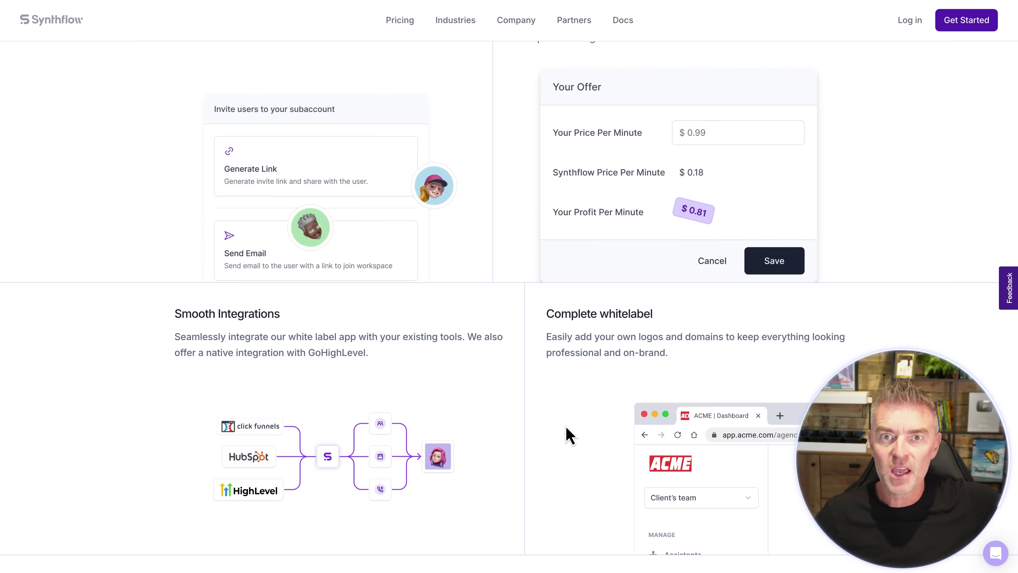
pyautogui.scroll(-1, 570, 435)
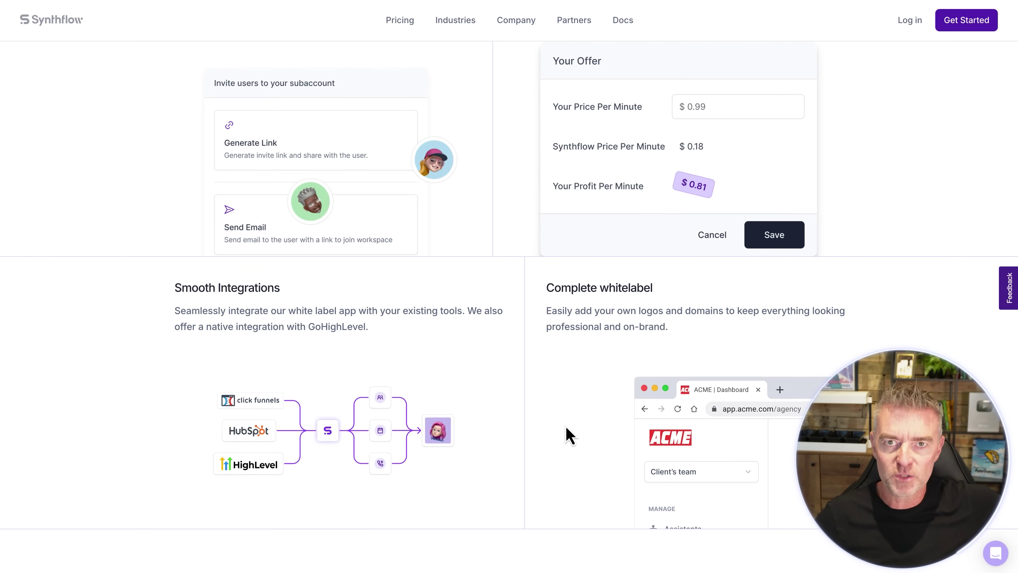
pyautogui.scroll(-7, 570, 435)
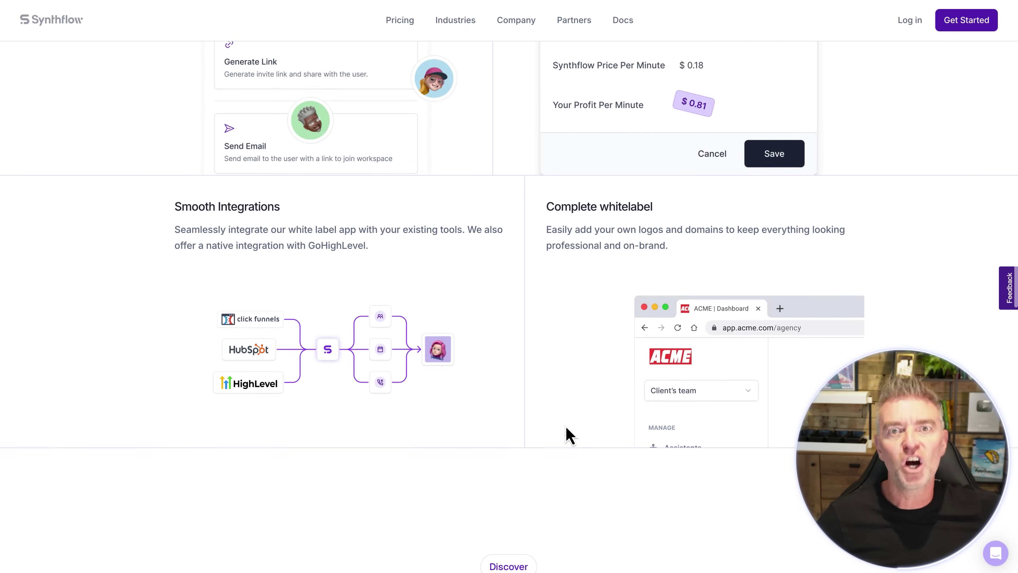
pyautogui.scroll(3, 570, 435)
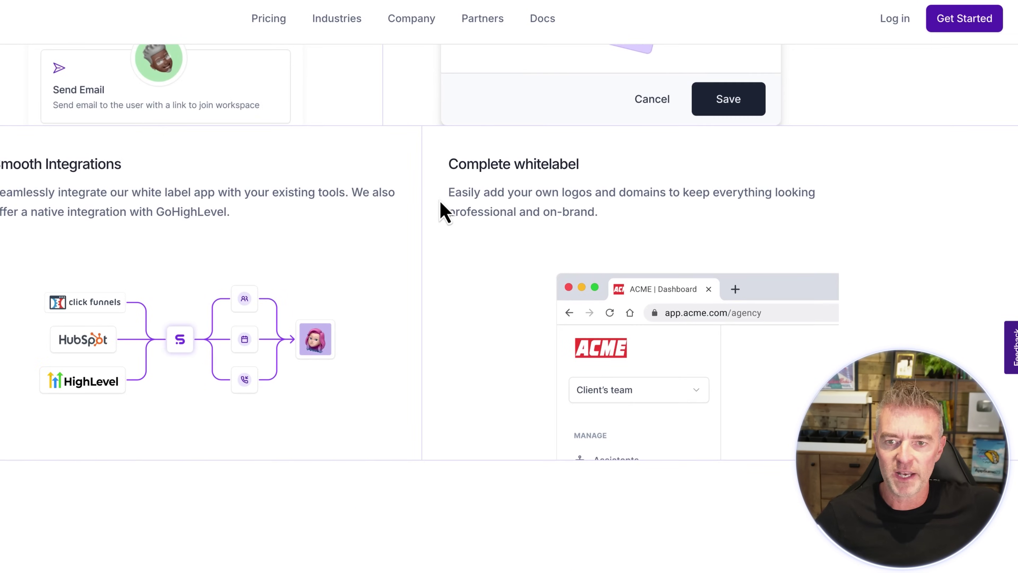
pyautogui.moveTo(441, 203); pyautogui.dragTo(628, 227)
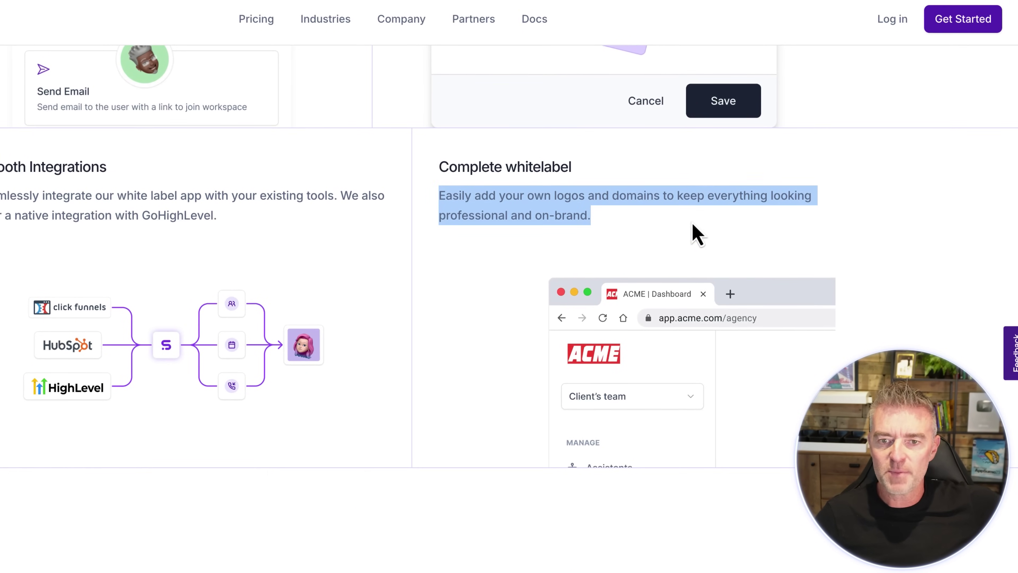
pyautogui.click(695, 231)
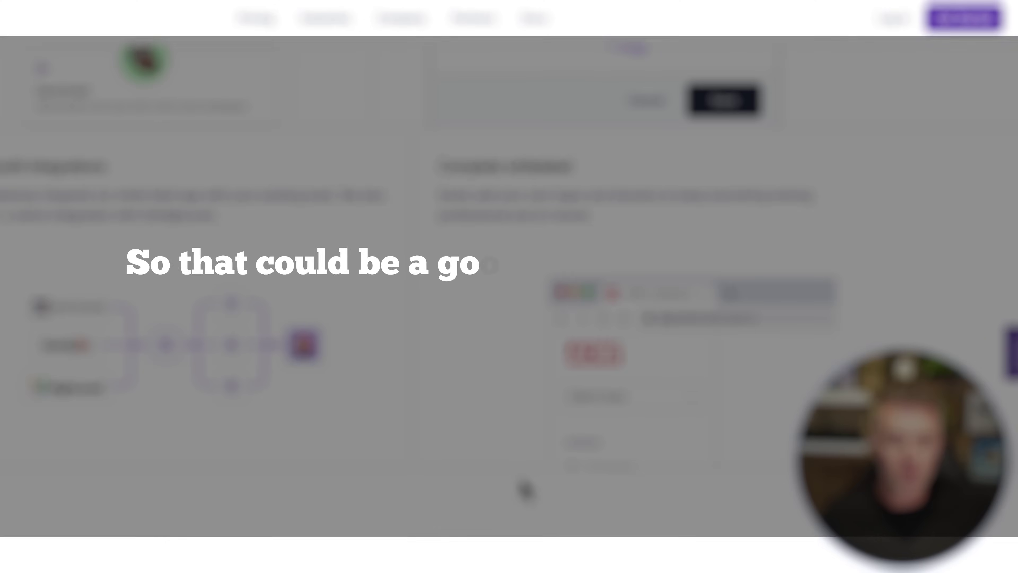
# Step: Continue past the Discover section down to the Starter, Pro, Growth and Agency pricing plans
pyautogui.scroll(-10, 592, 421)
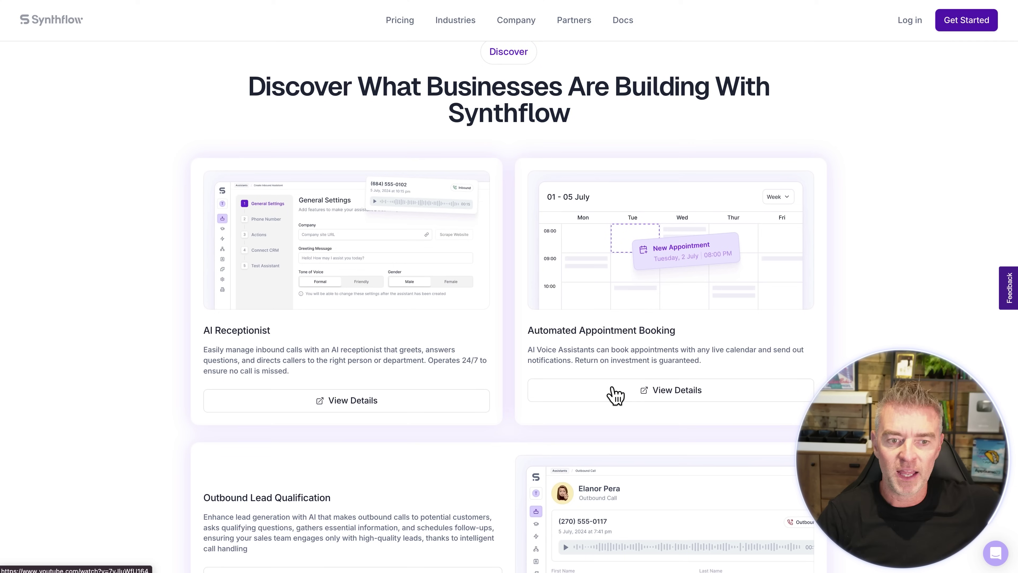
pyautogui.scroll(-3, 615, 395)
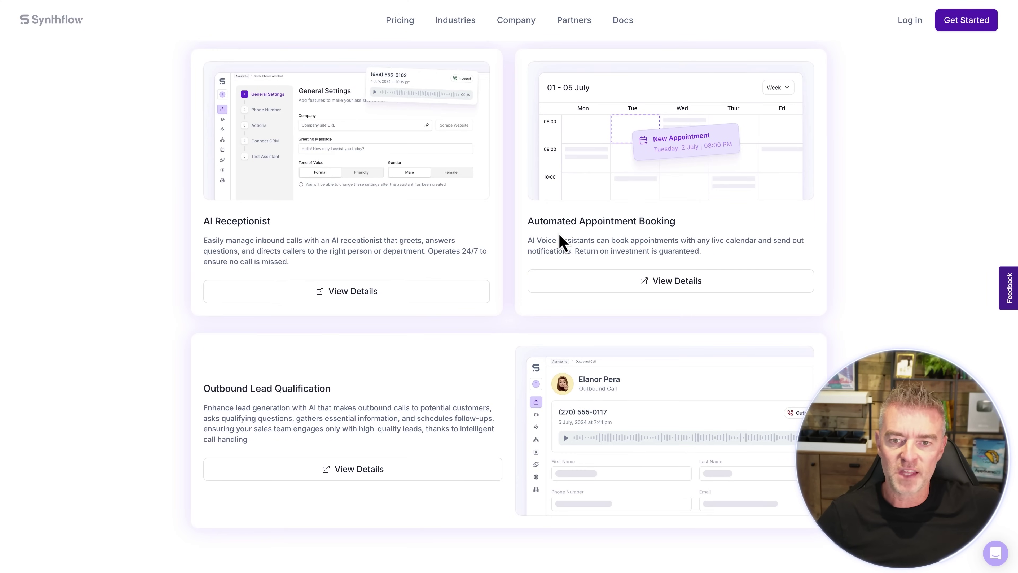
pyautogui.moveTo(592, 223); pyautogui.dragTo(658, 225)
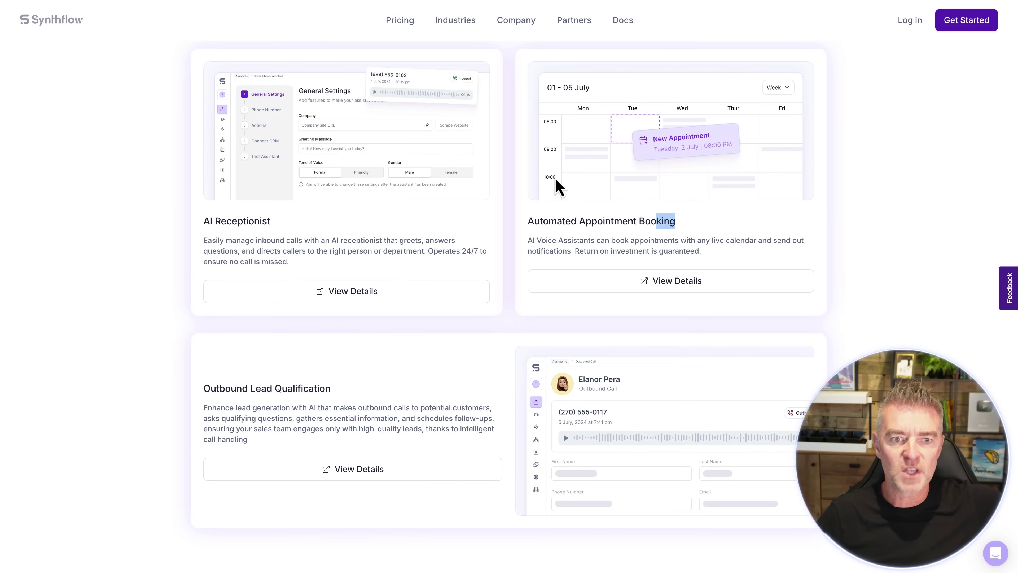
pyautogui.scroll(-7, 557, 186)
# Step: Switch pricing to Annual billing (Pro $375, Growth $750, Agency $1,250) and highlight Pro's 2.500 minutes
pyautogui.scroll(-7, 559, 186)
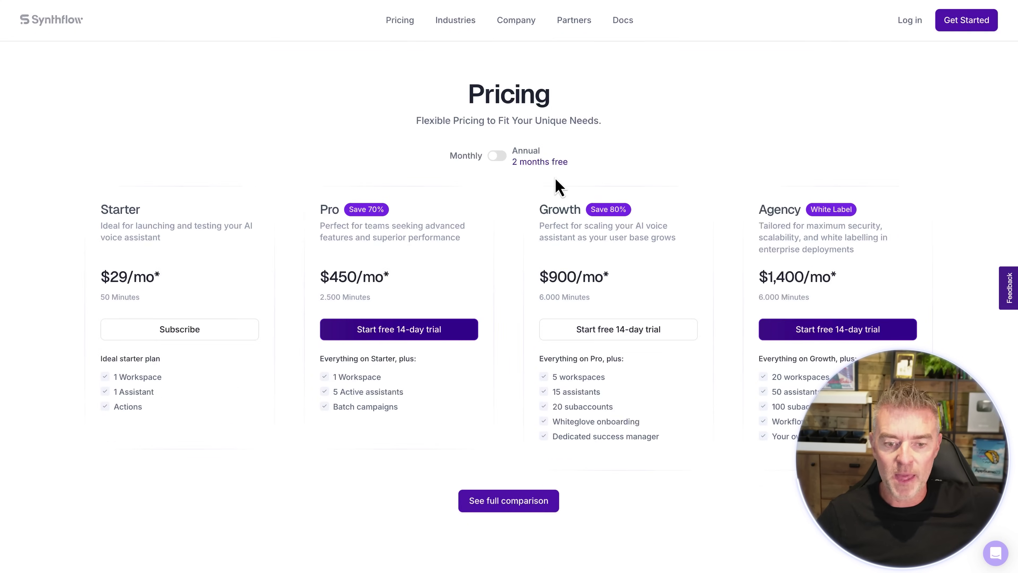
pyautogui.scroll(-3, 527, 398)
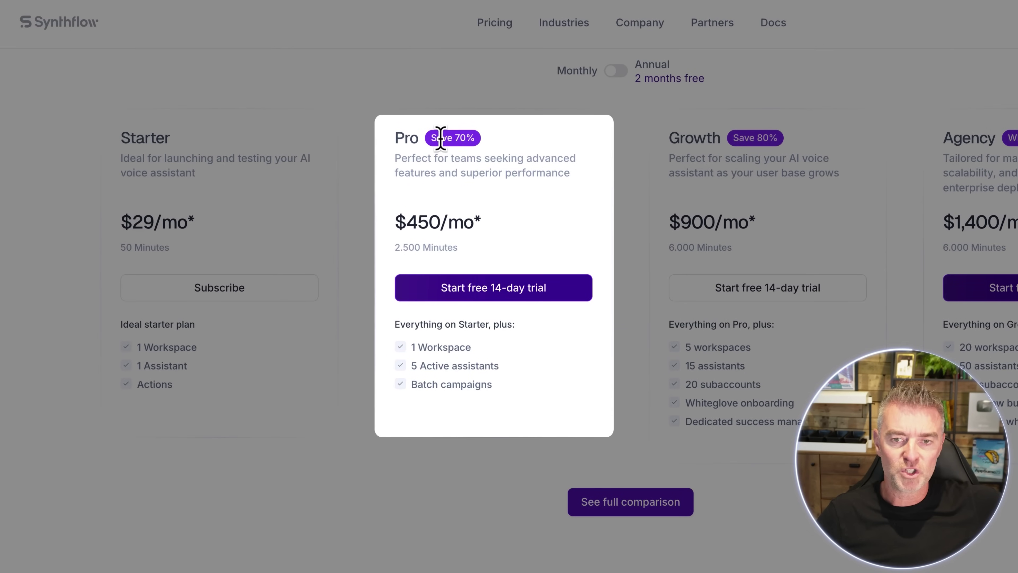
pyautogui.click(619, 73)
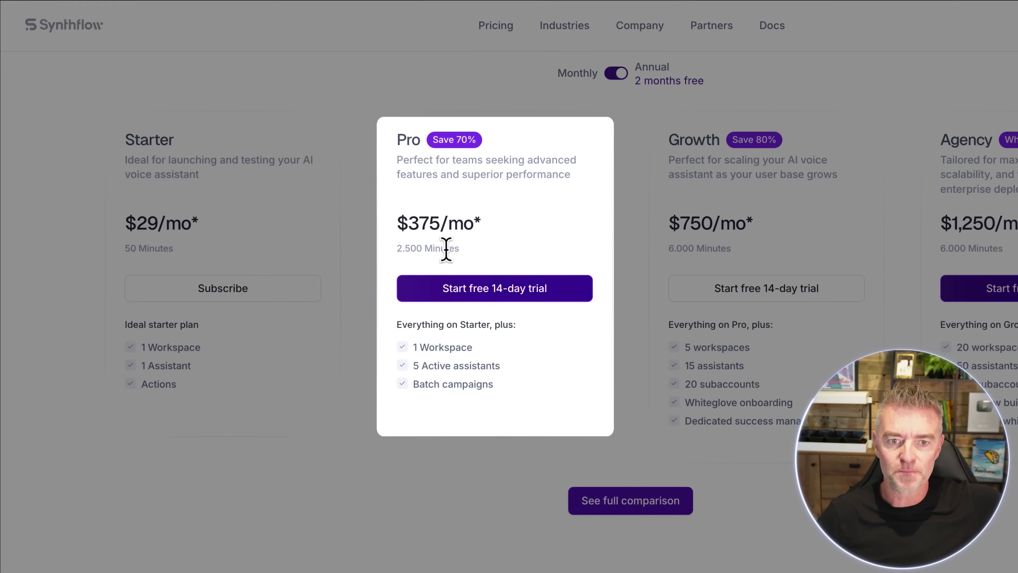
pyautogui.moveTo(461, 251); pyautogui.dragTo(395, 252)
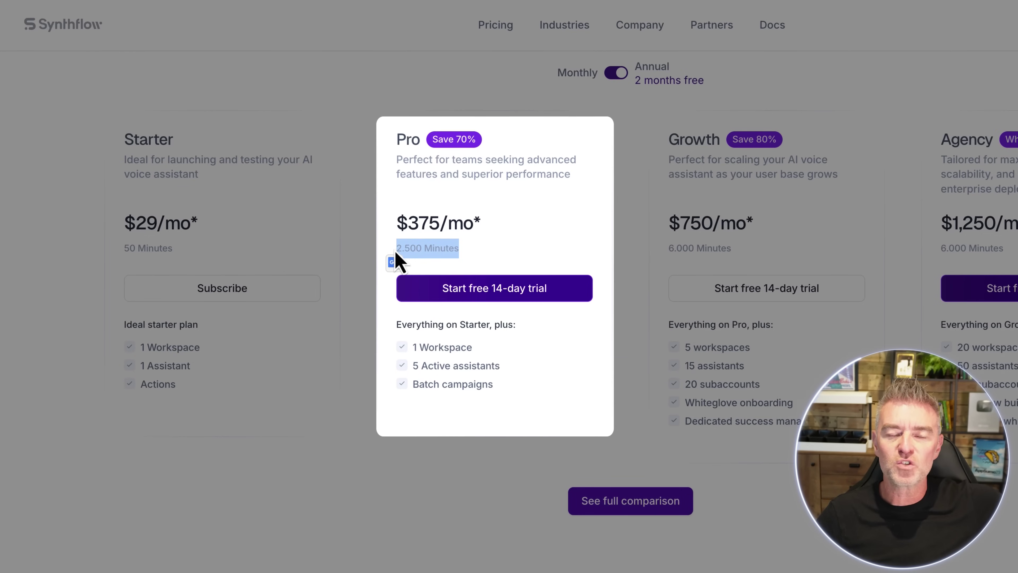
pyautogui.click(474, 256)
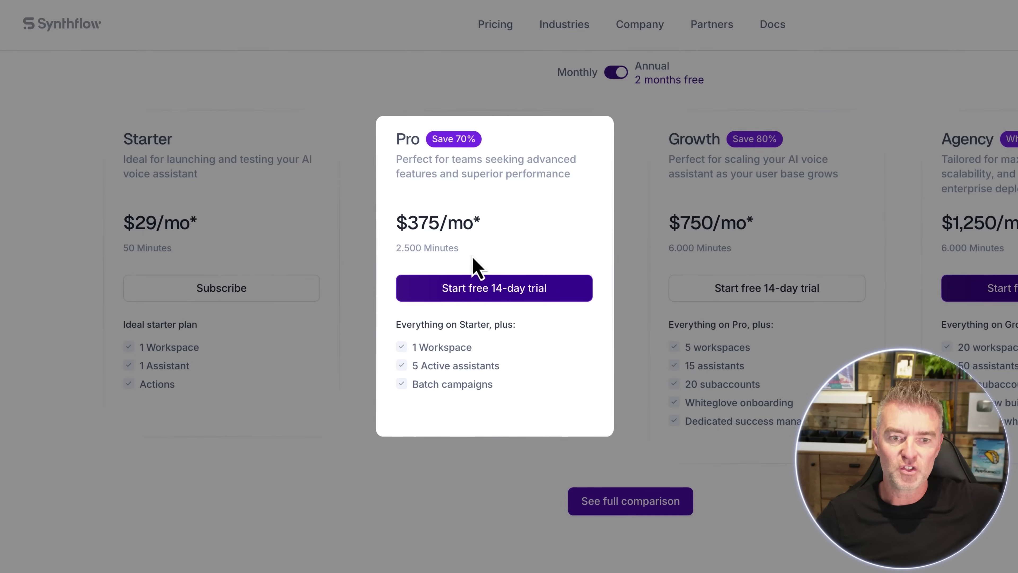